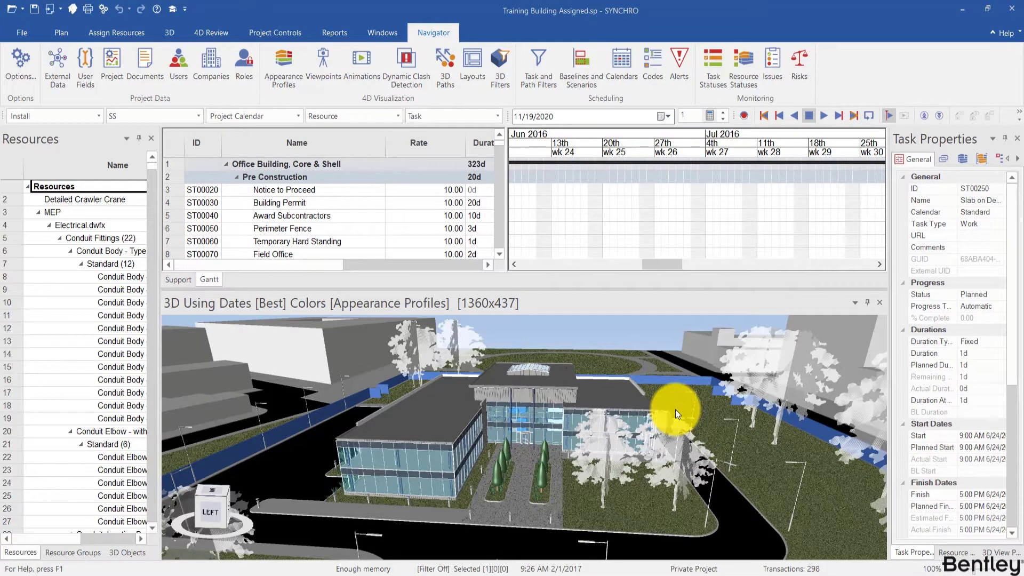
Step: Scroll down the task grid toward the Award Subcontractors task
scroll(390, 188, "down", 1)
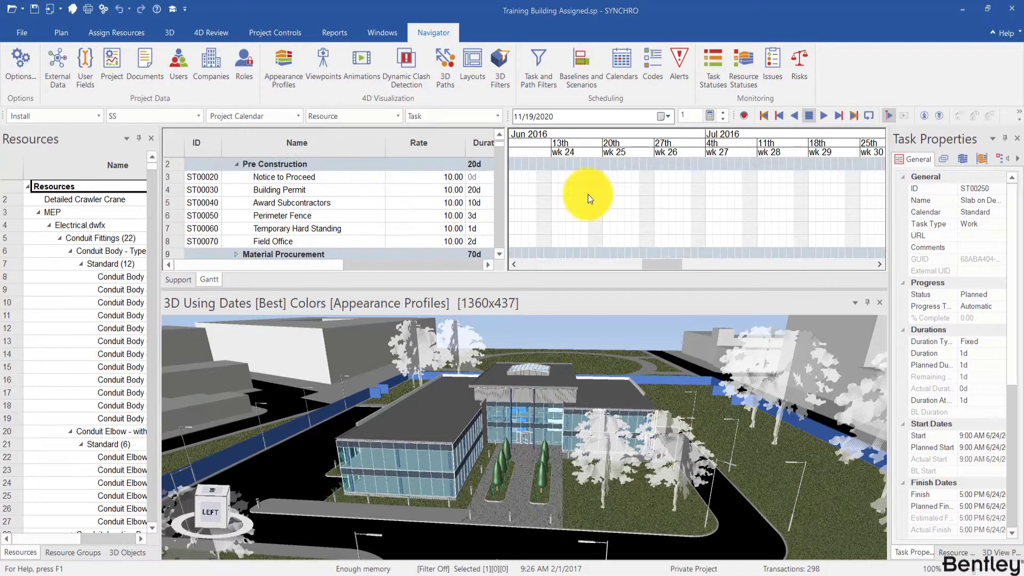
Step: Select Award Subcontractors, then drag the splitter so Rate, Duration and Total columns show
left_click(628, 204)
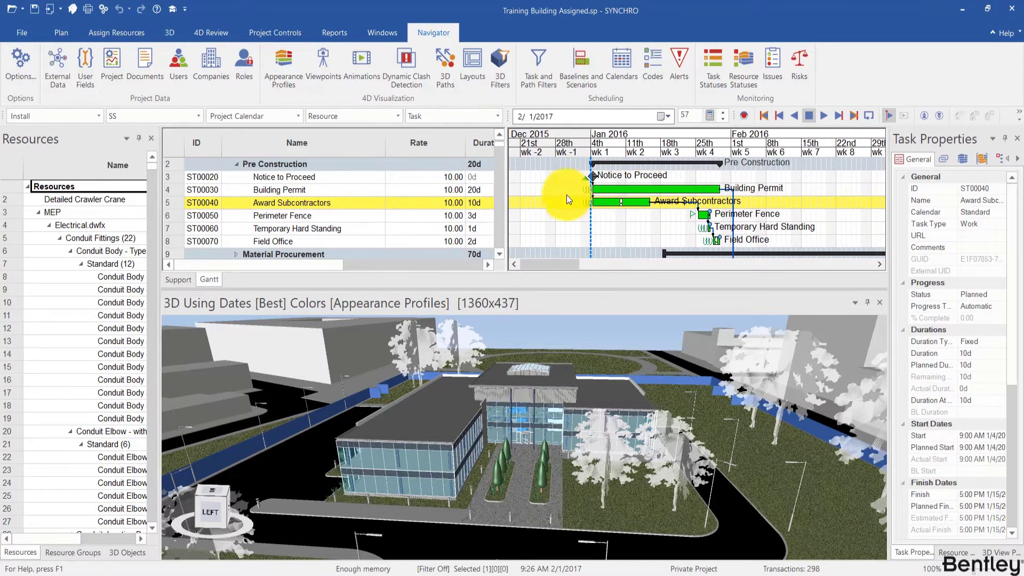
left_click_drag(507, 217, 394, 214)
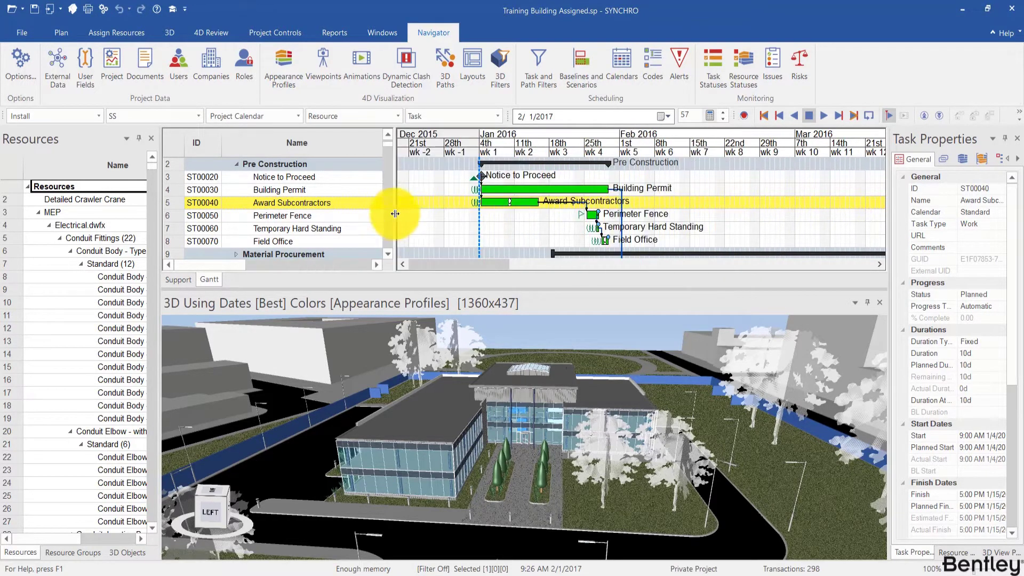
left_click_drag(473, 217, 579, 212)
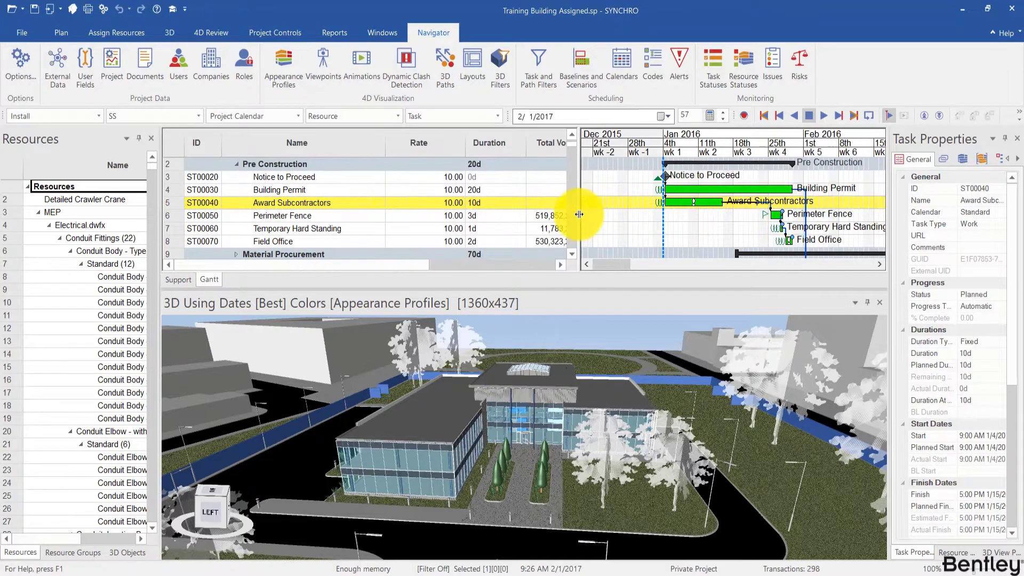
Step: Zoom the Gantt timescale out to quarters spanning early 2015 to January 2017
scroll(327, 187, "up", 1)
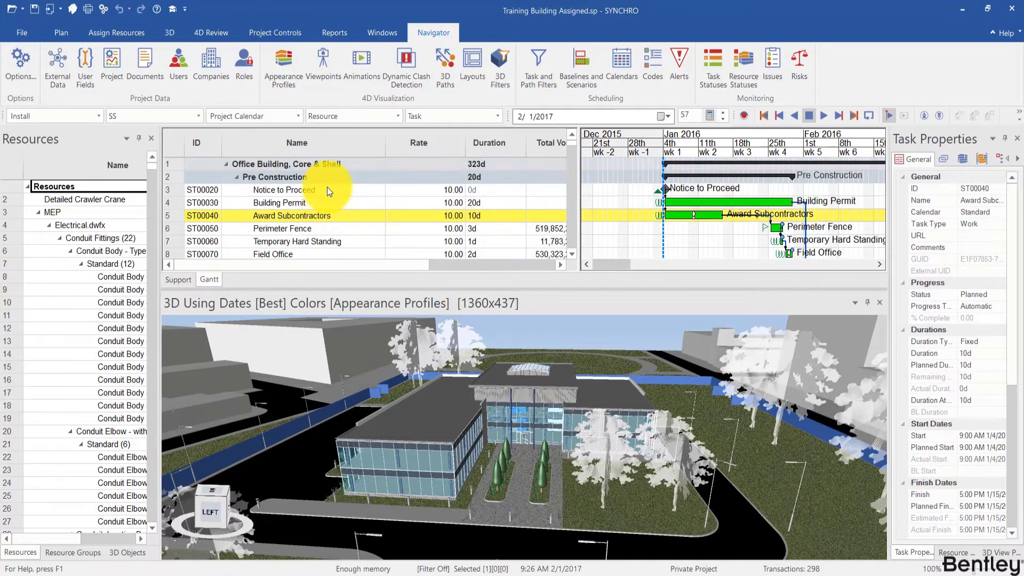
scroll(327, 186, "down", 6)
scroll(327, 186, "down", 12)
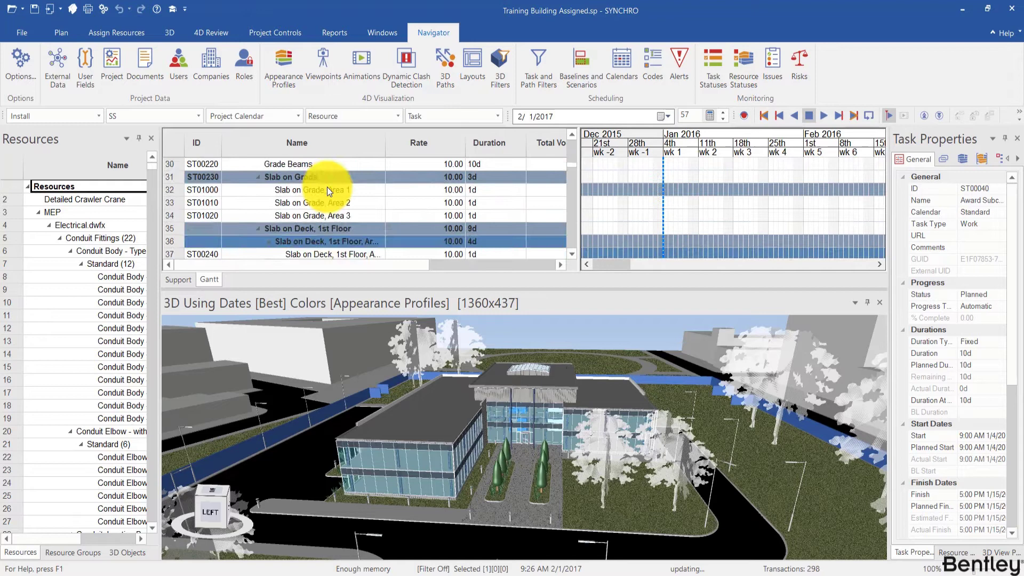
scroll(327, 186, "up", 5)
scroll(326, 187, "up", 8)
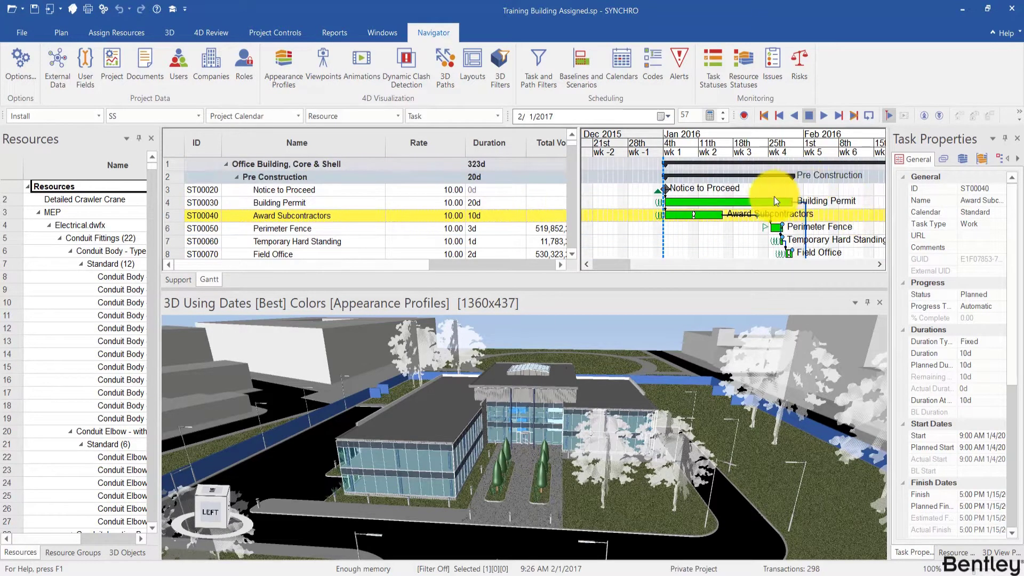
scroll(773, 198, "up", 5, "ctrl")
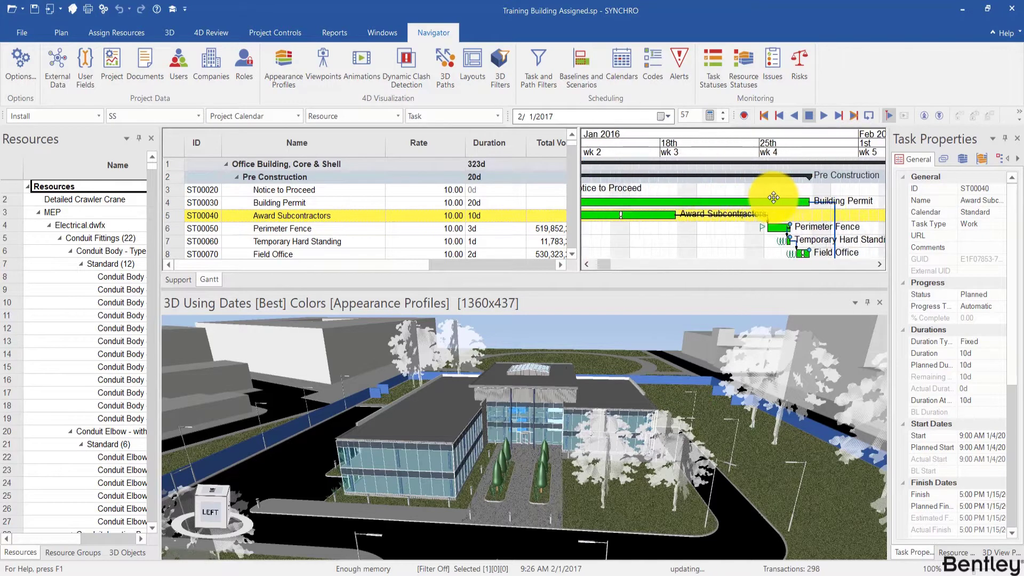
scroll(773, 198, "down", 5, "ctrl")
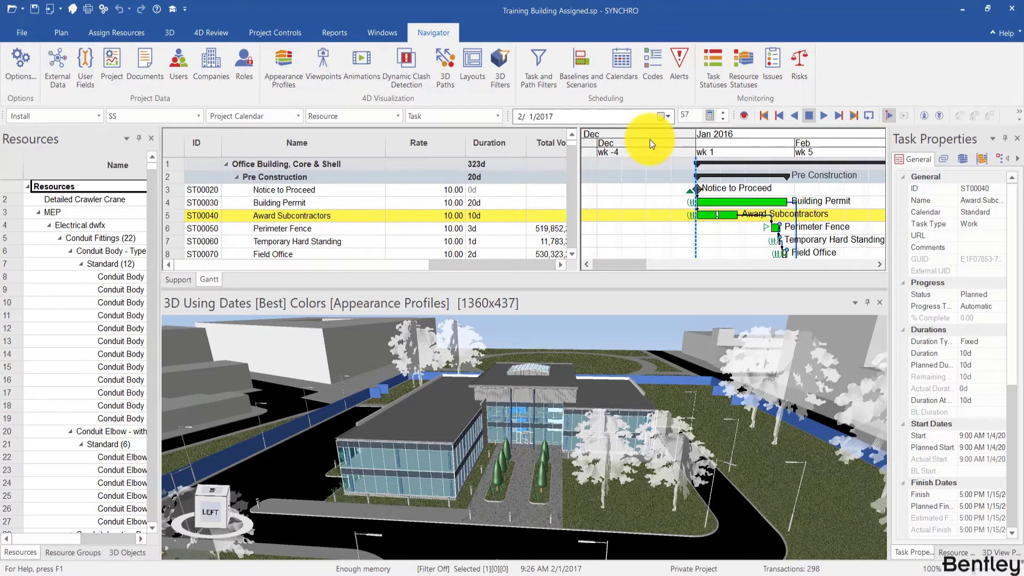
scroll(650, 139, "up", 5)
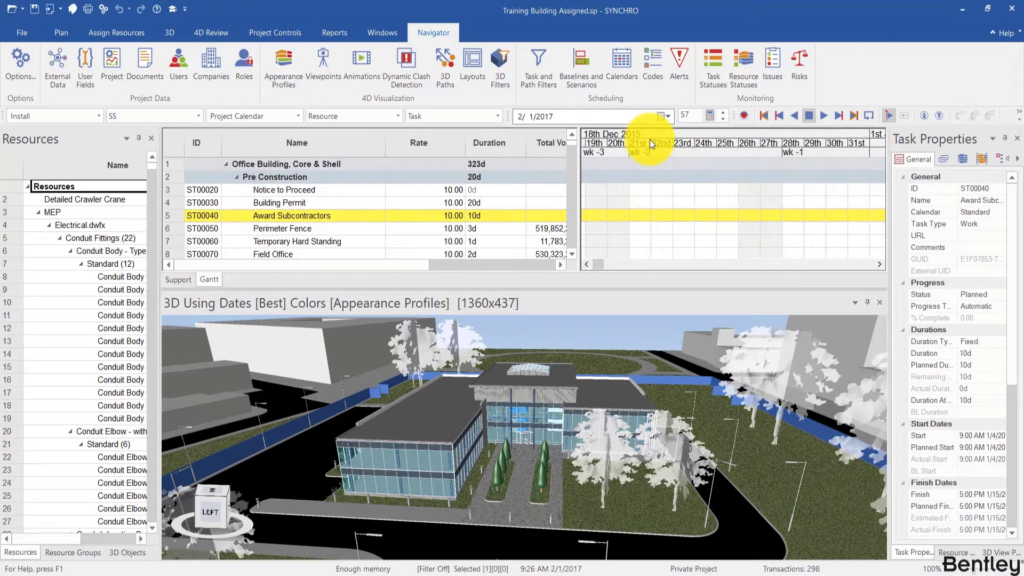
scroll(649, 139, "down", 5)
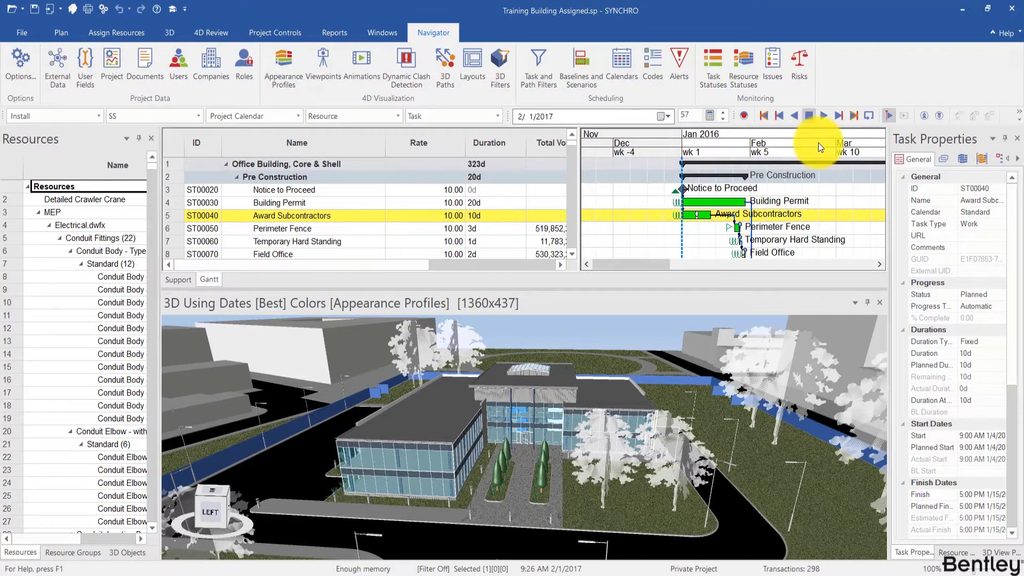
scroll(818, 143, "down", 5)
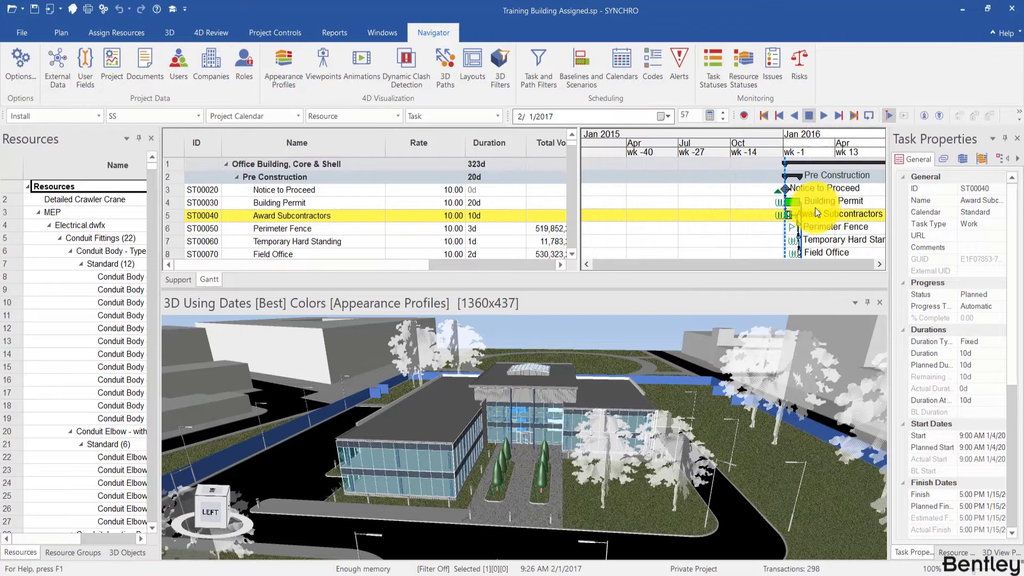
scroll(816, 212, "down", 3)
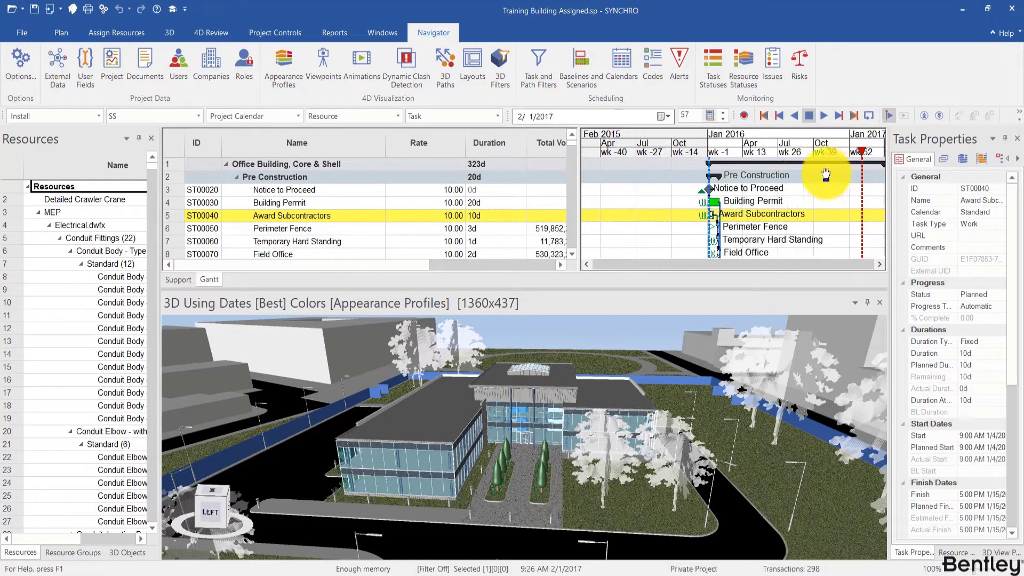
Step: Pan the Gantt timeline back and forth until it runs October 2015 to mid-2017
left_click_drag(825, 175, 780, 169)
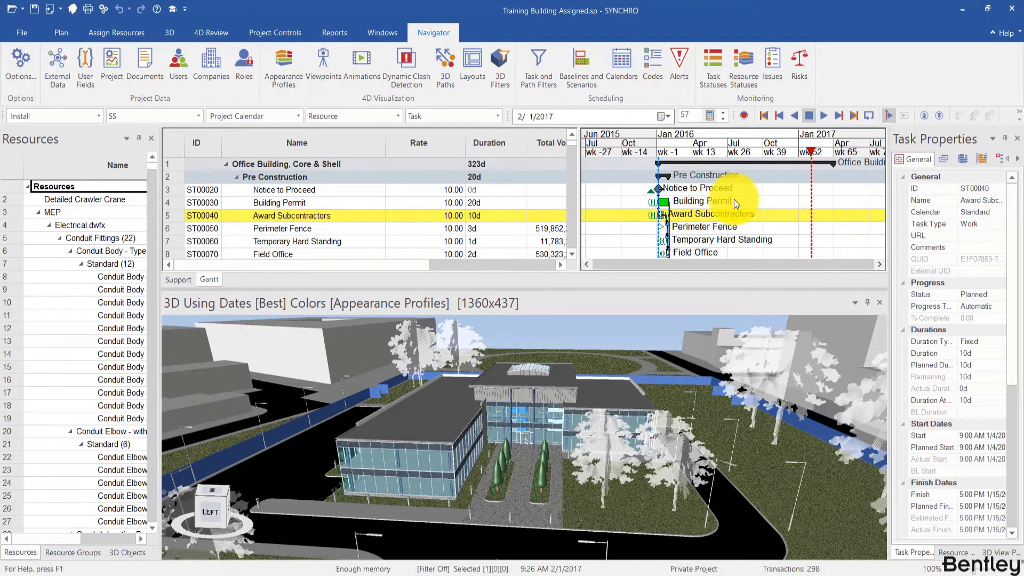
left_click_drag(734, 199, 812, 203)
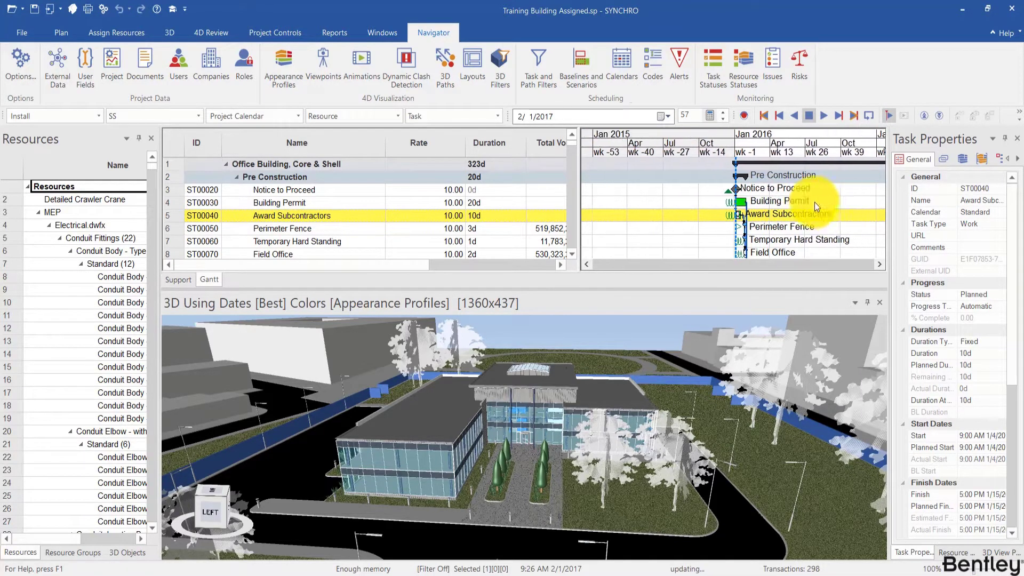
left_click_drag(667, 201, 586, 201)
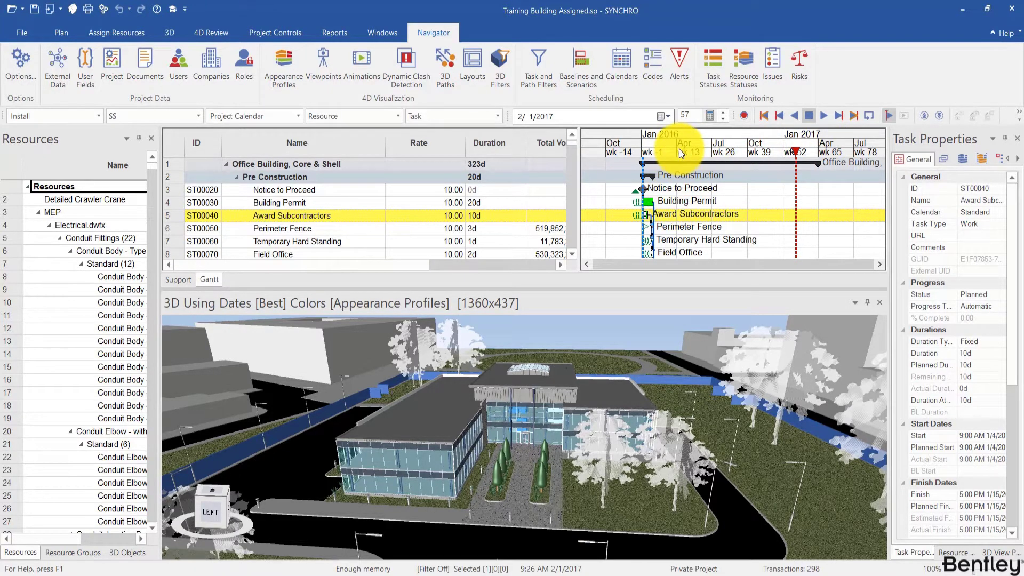
Step: Move the current date to 4/30/2017 while orbiting the model to view the building's back
left_click(636, 140)
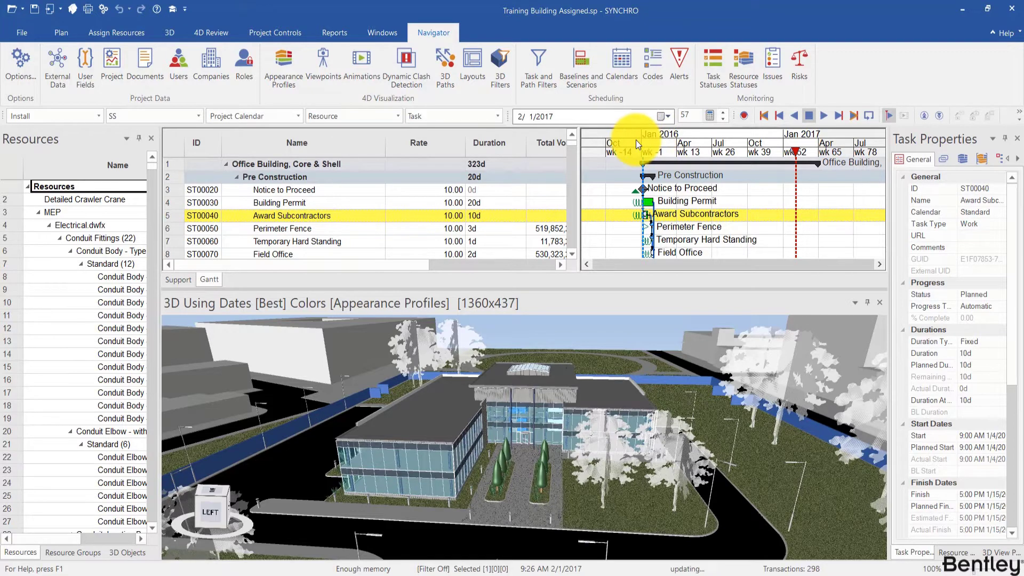
left_click_drag(551, 411, 630, 440)
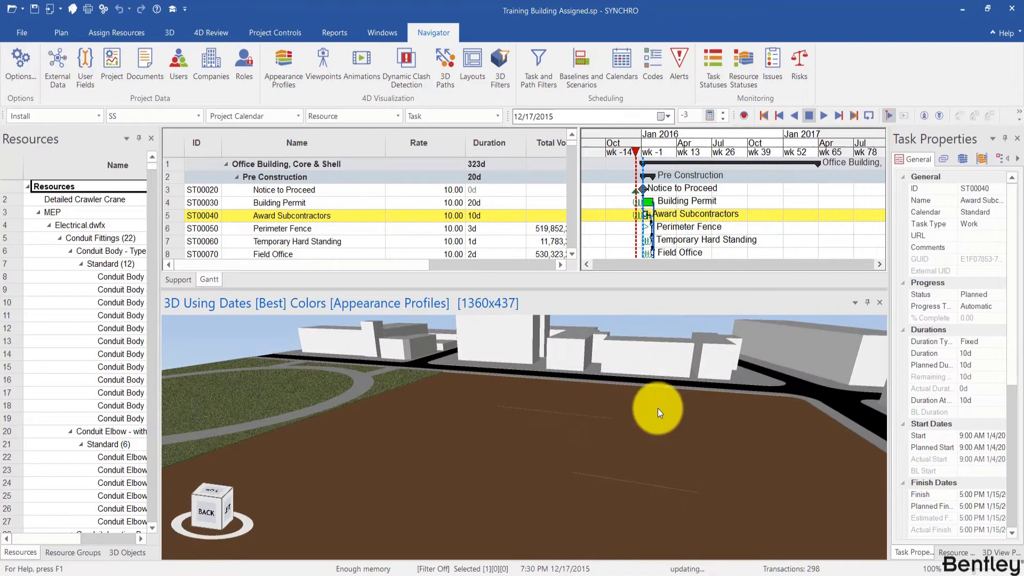
left_click(825, 143)
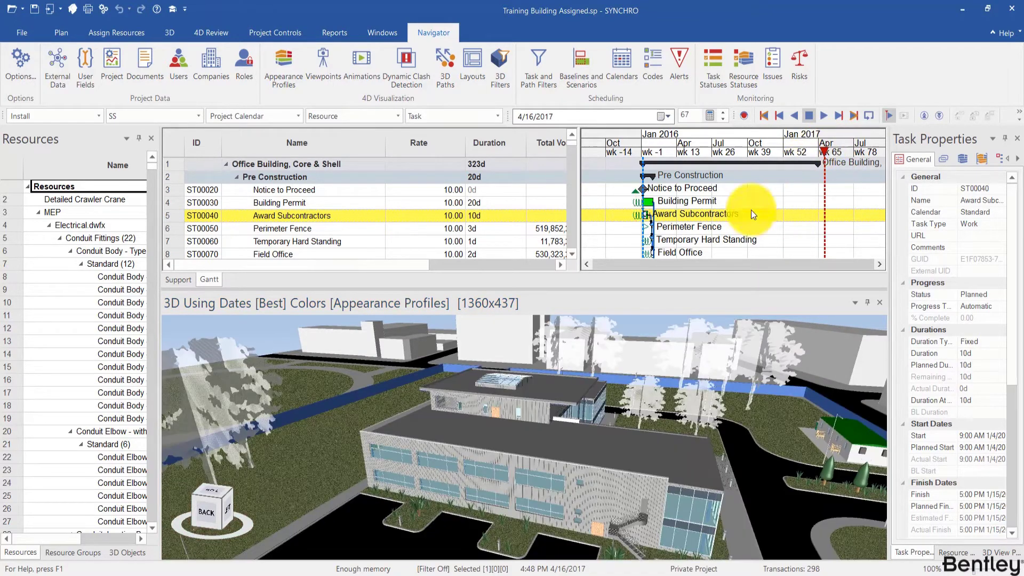
left_click_drag(622, 372, 629, 342)
left_click_drag(649, 137, 829, 146)
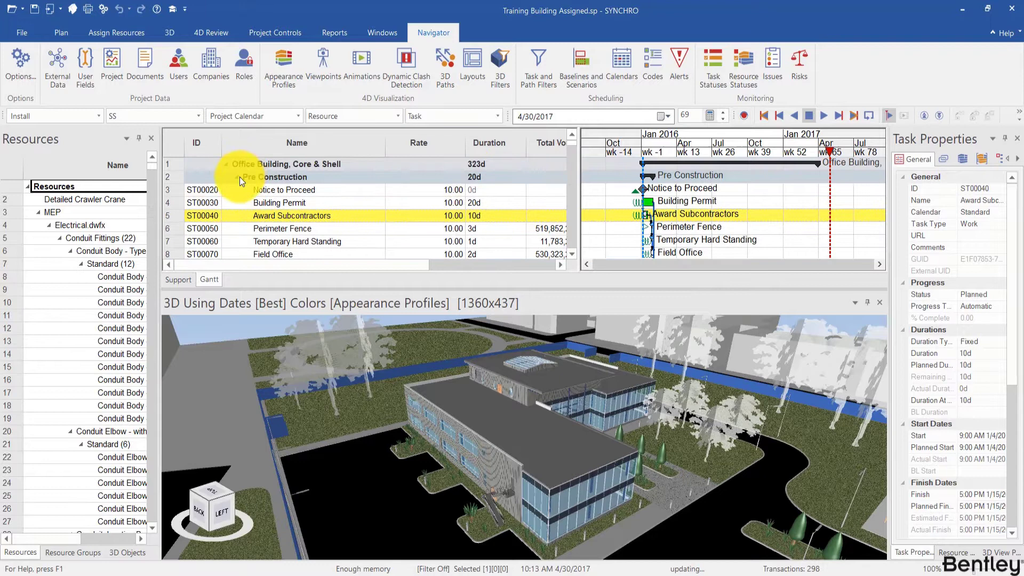
Step: Collapse the Pre Construction and Construction summary groups
left_click(235, 177)
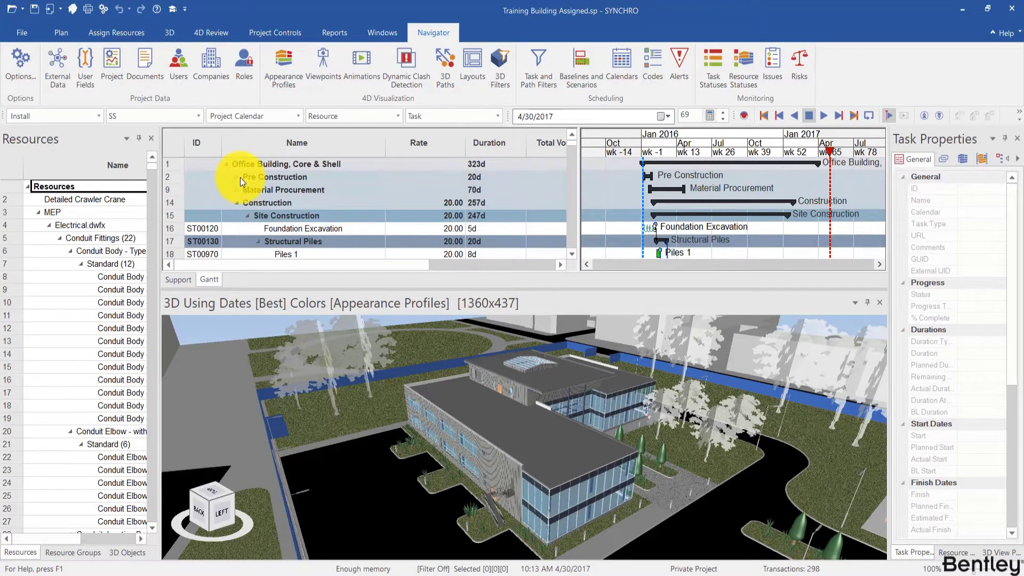
left_click(236, 176)
left_click(236, 176)
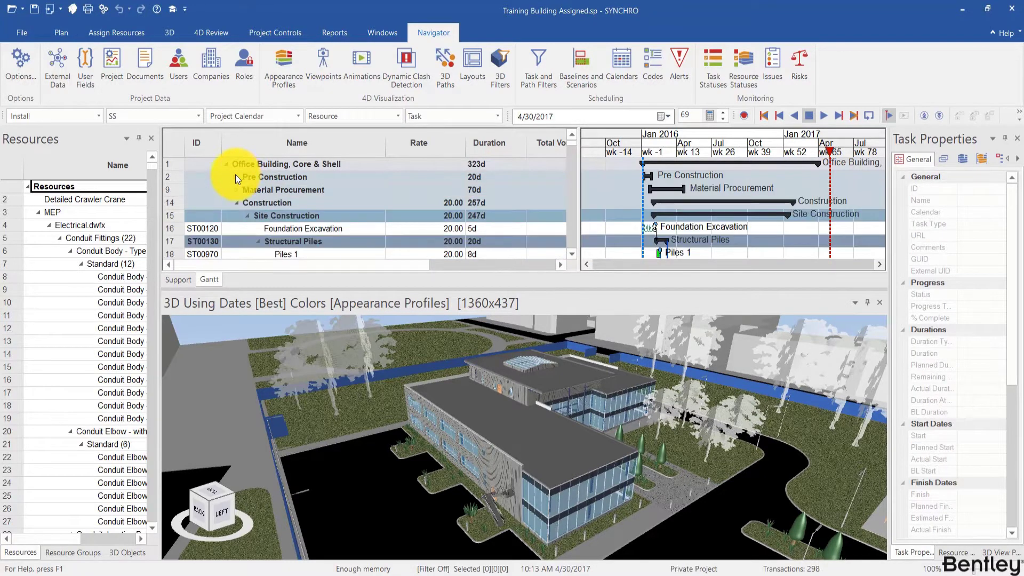
left_click(236, 202)
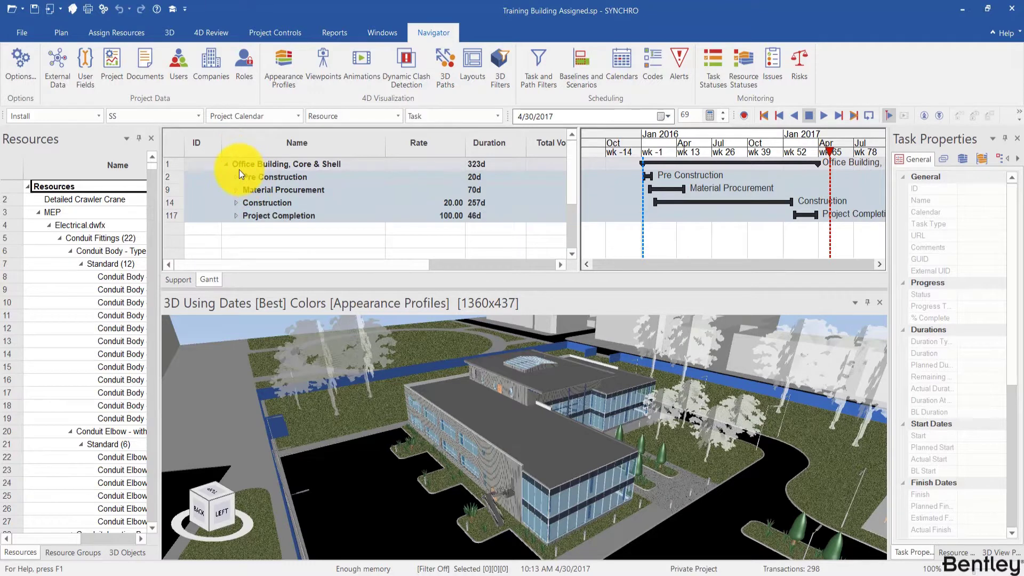
Step: Collapse the entire schedule to the Office Building, Core & Shell summary with Collapse > All
right_click(302, 161)
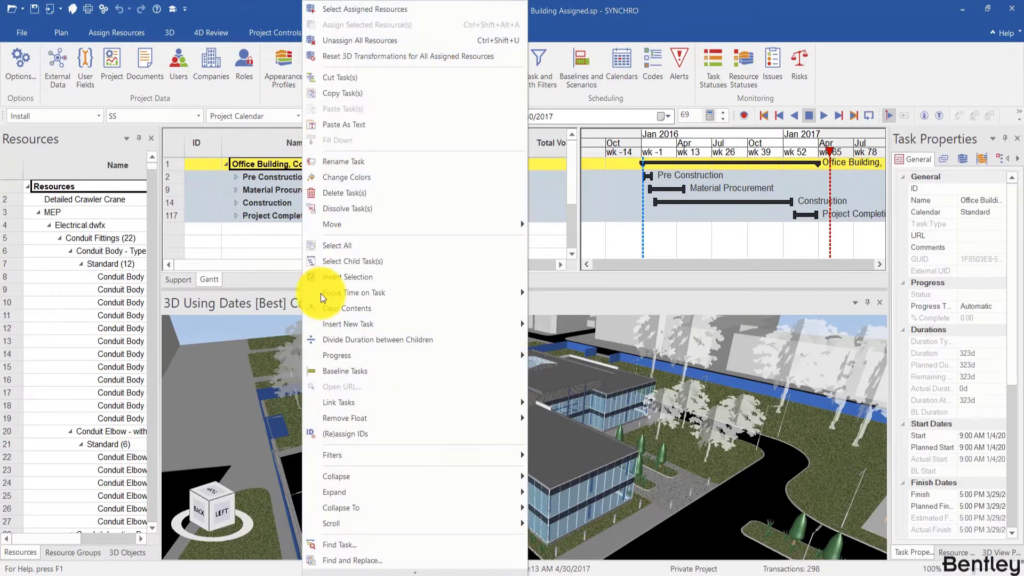
mouse_move(373, 476)
left_click(556, 479)
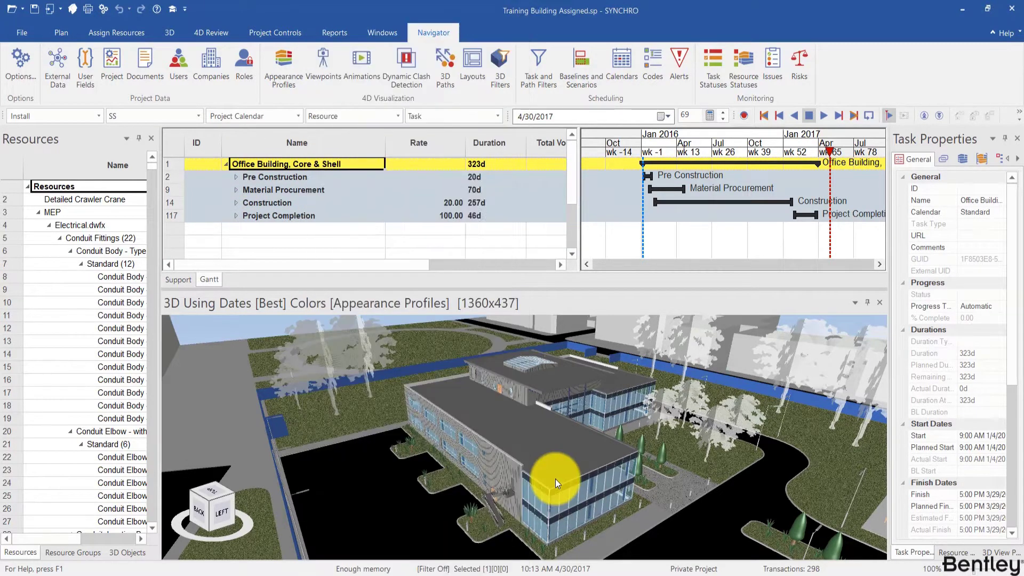
Step: Expand every task again with Expand > All and return to the top of the list
right_click(270, 166)
mouse_move(388, 494)
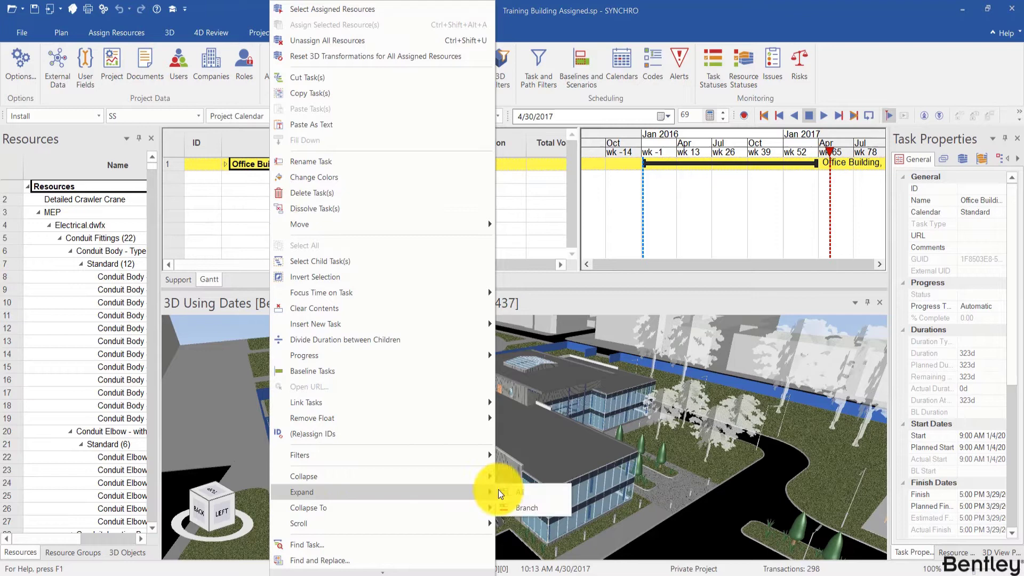
left_click(533, 497)
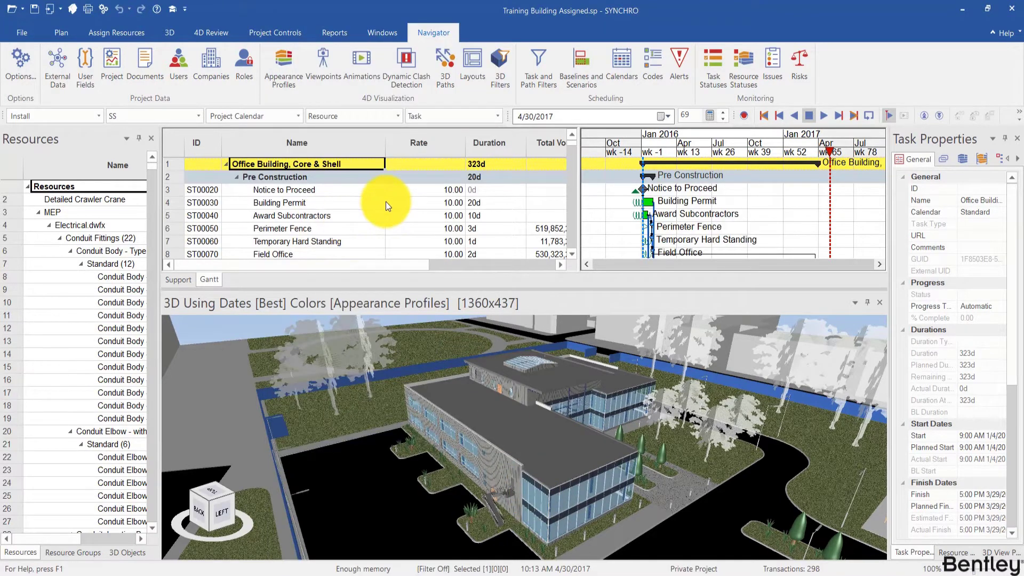
scroll(386, 202, "down", 1)
scroll(385, 202, "up", 1)
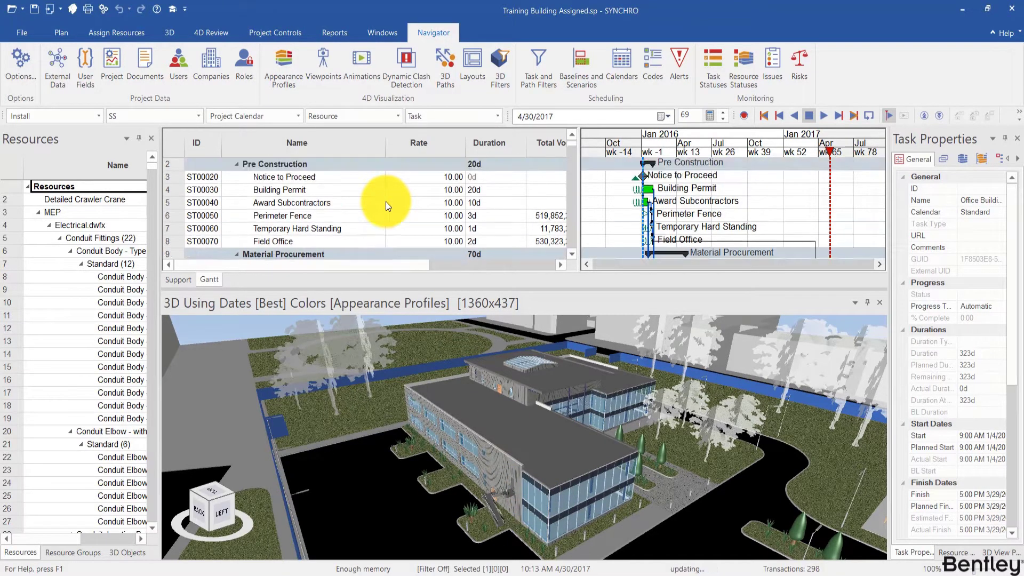
scroll(386, 201, "up", 1)
Step: Collapse the Pre Construction group using the arrow keys from Award Subcontractors
left_click(313, 212)
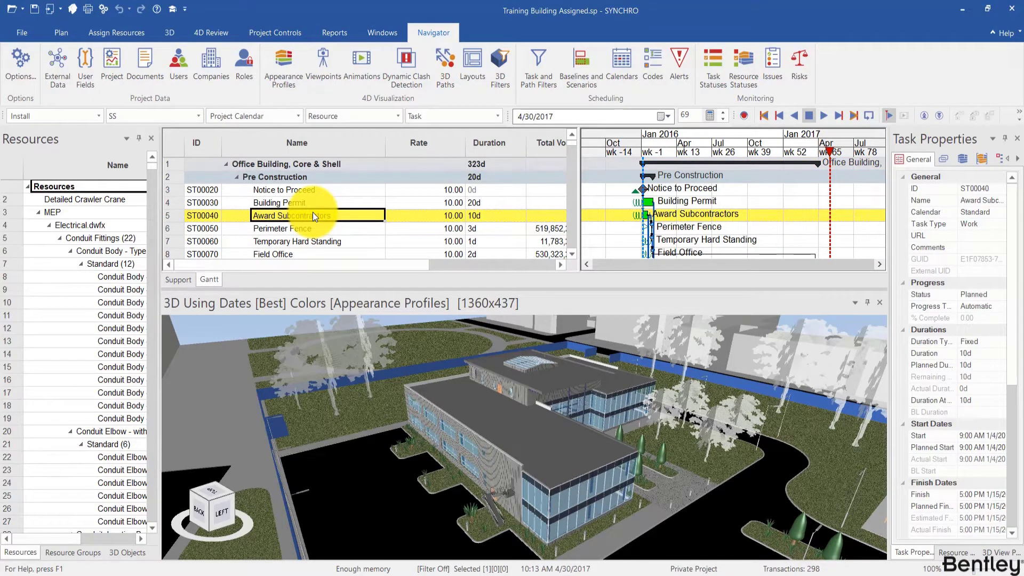
key("Up")
key("Up")
key("Up")
key("Left")
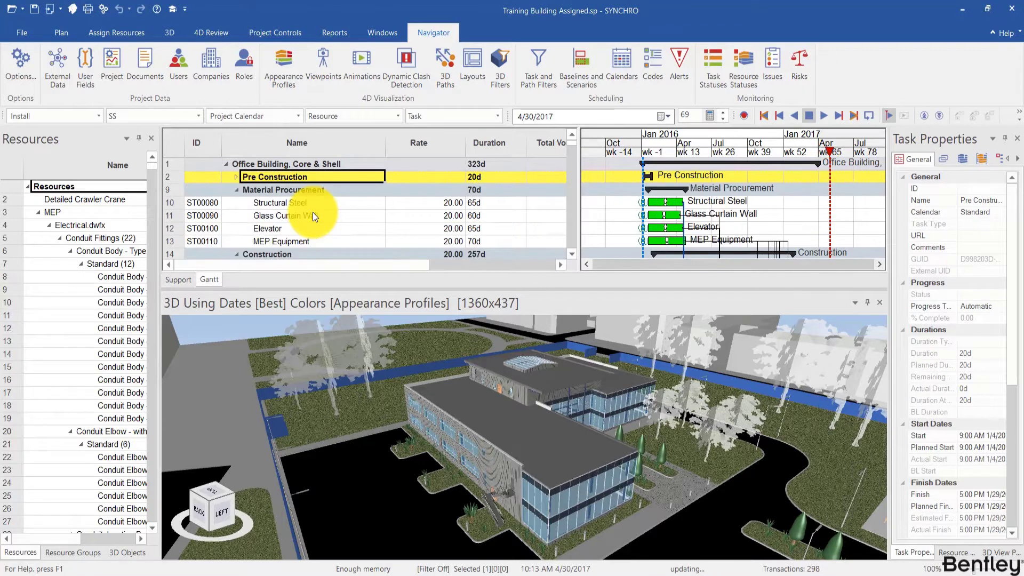
key("Up")
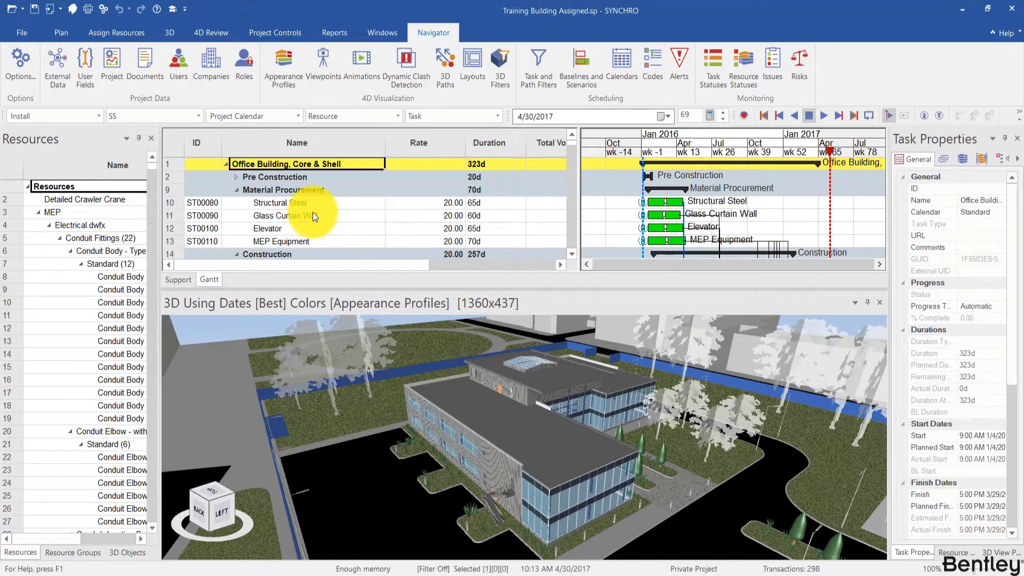
key("Down")
key("Down")
key("Down")
key("Down")
key("Down")
key("Down")
Step: Collapse Structural Piles and Site Construction, then re-expand Site Construction to Foundation Excavation
scroll(298, 218, "down", 3)
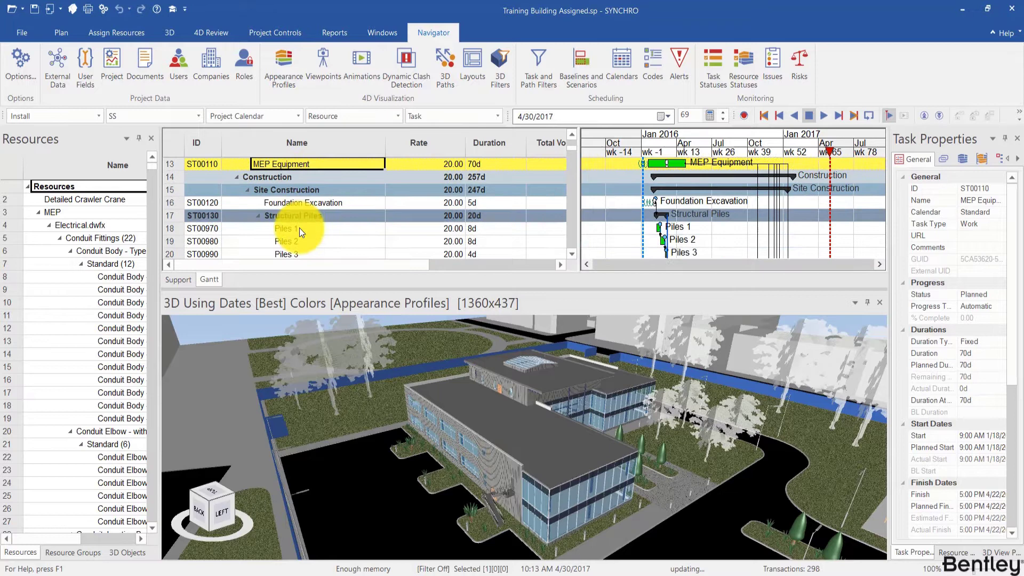
left_click(300, 228)
key("Up")
key("Up")
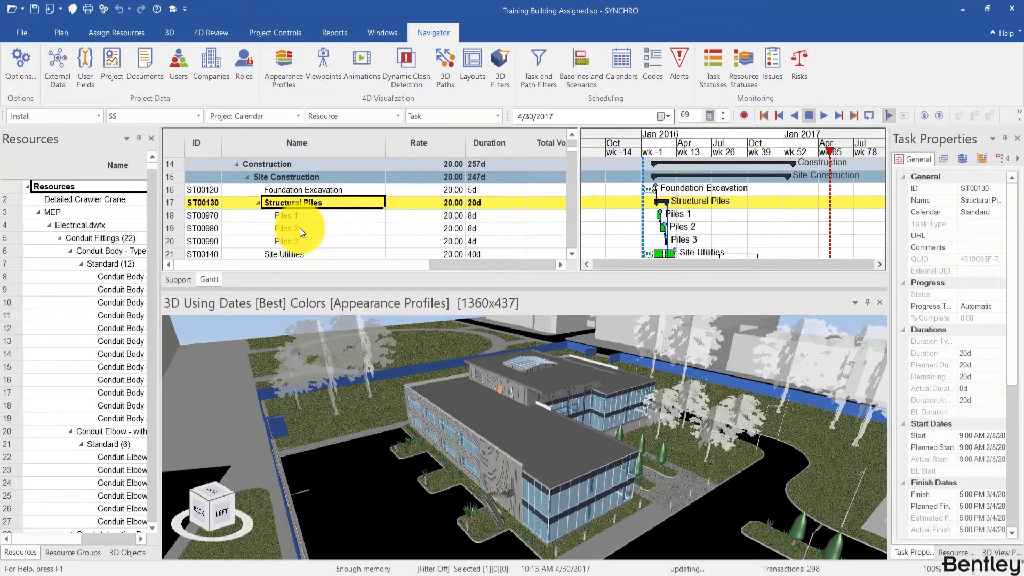
key("Left")
key("Left")
key("Left")
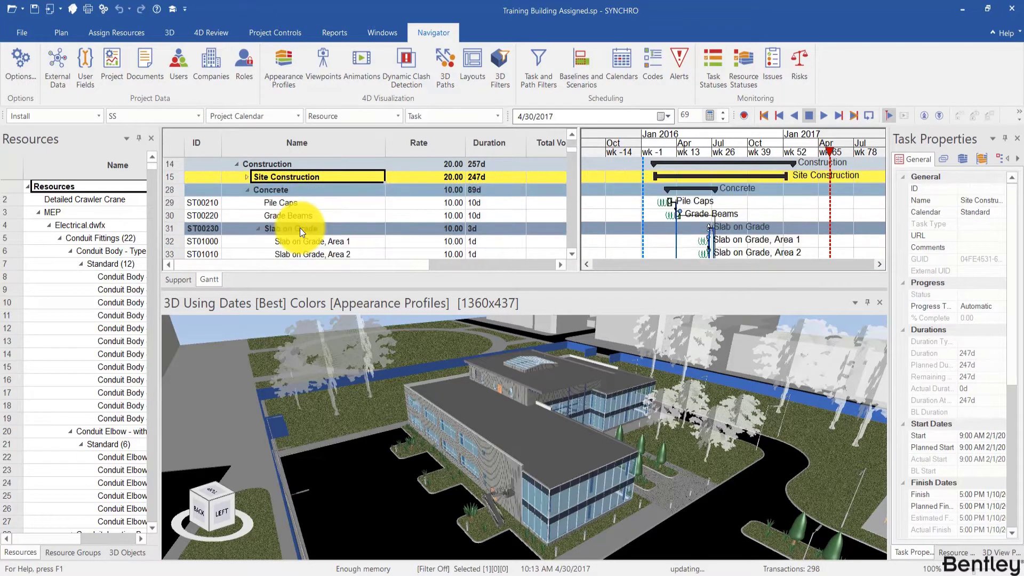
key("Left")
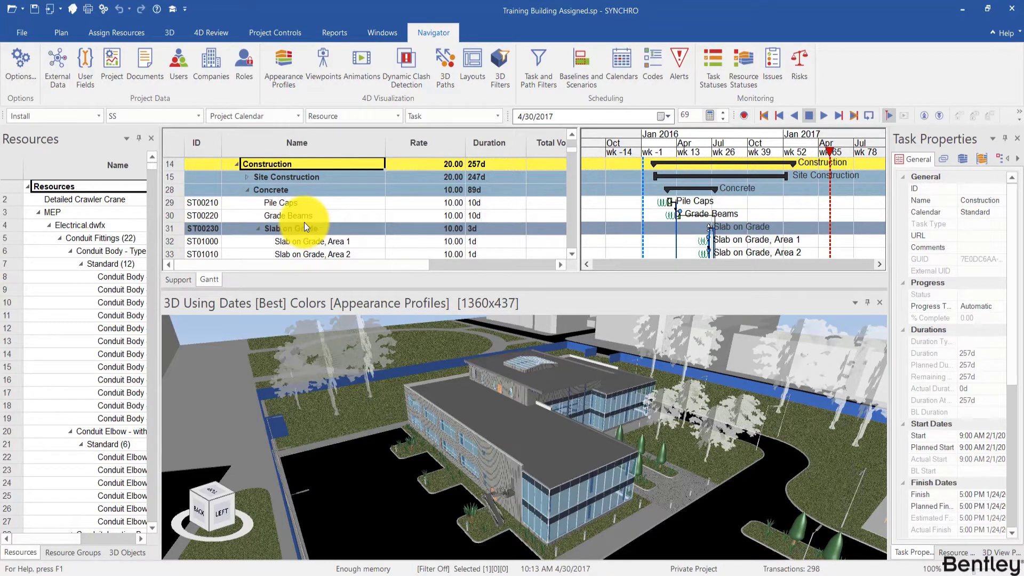
key("Down")
key("Right")
key("Down")
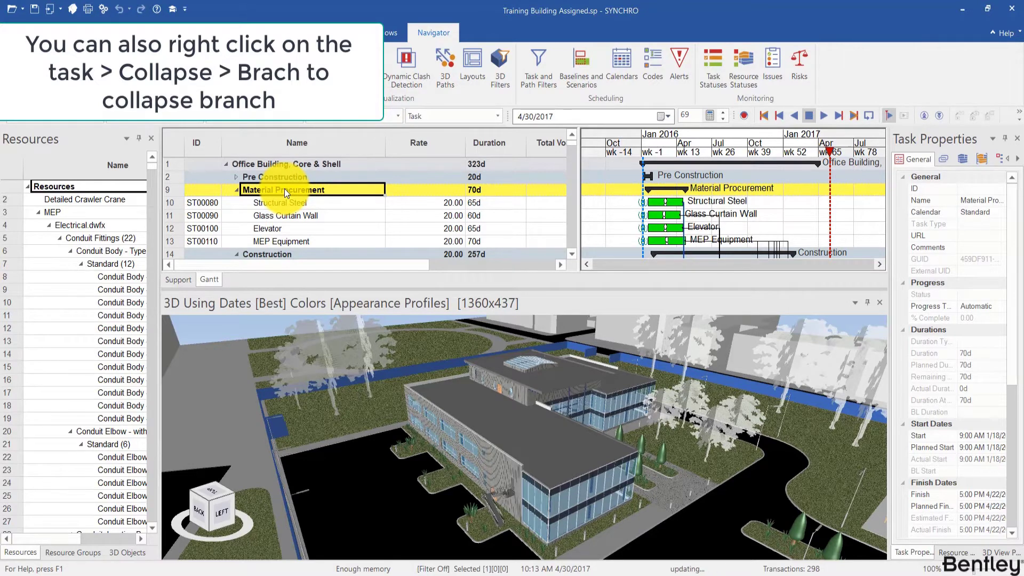
Step: Collapse the Material Procurement branch to its 70d summary
right_click(283, 189)
mouse_move(411, 478)
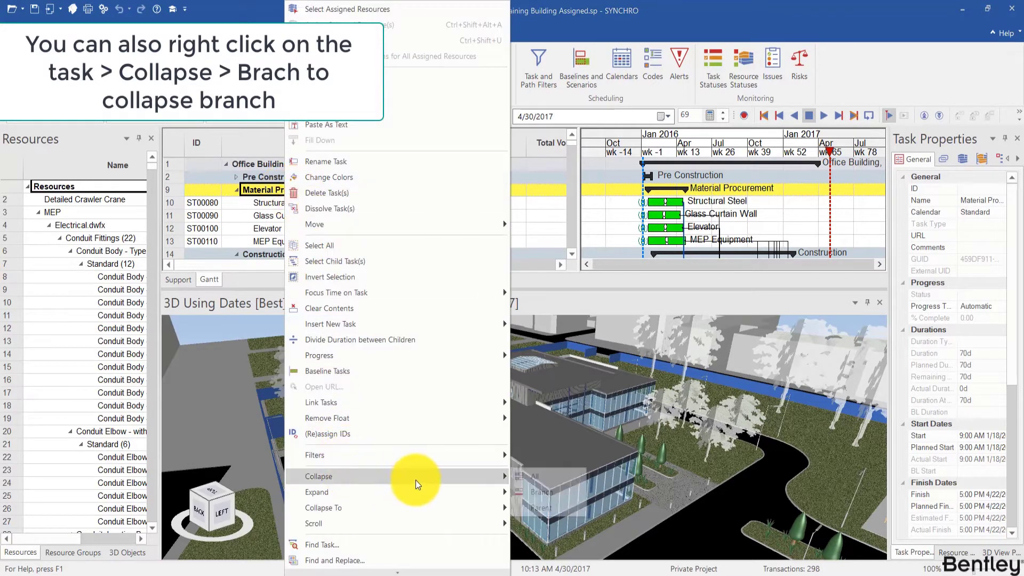
left_click(562, 497)
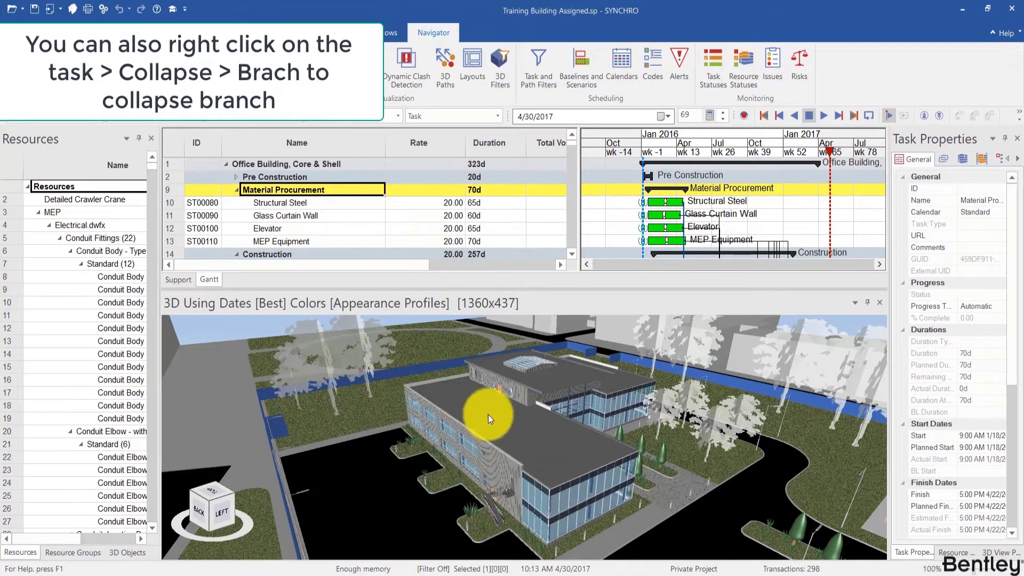
Step: Scroll down past Foundation Excavation and select the Site Plantings task
scroll(237, 192, "down", 1)
left_click(238, 189)
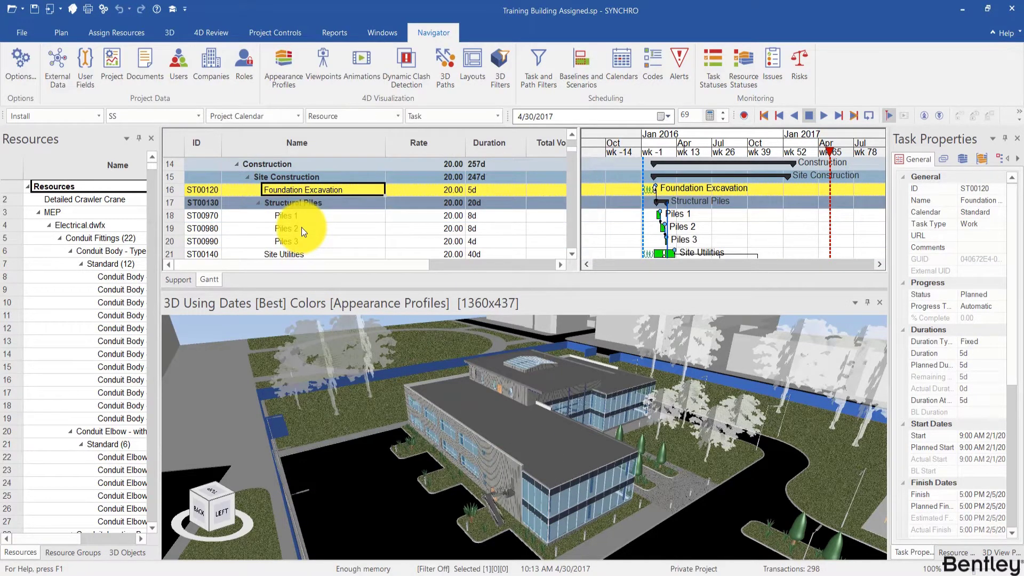
scroll(292, 219, "down", 3)
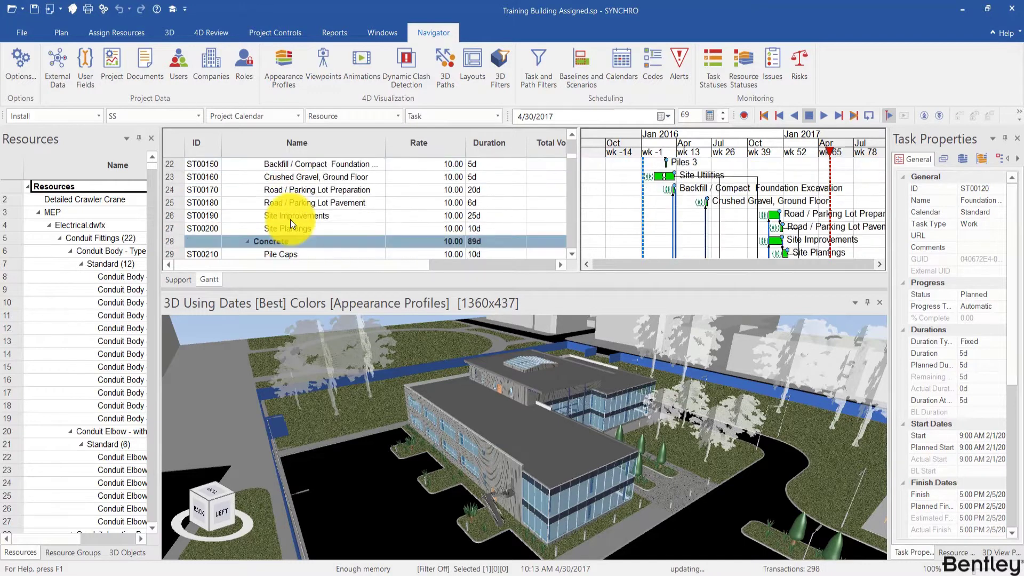
left_click(290, 213)
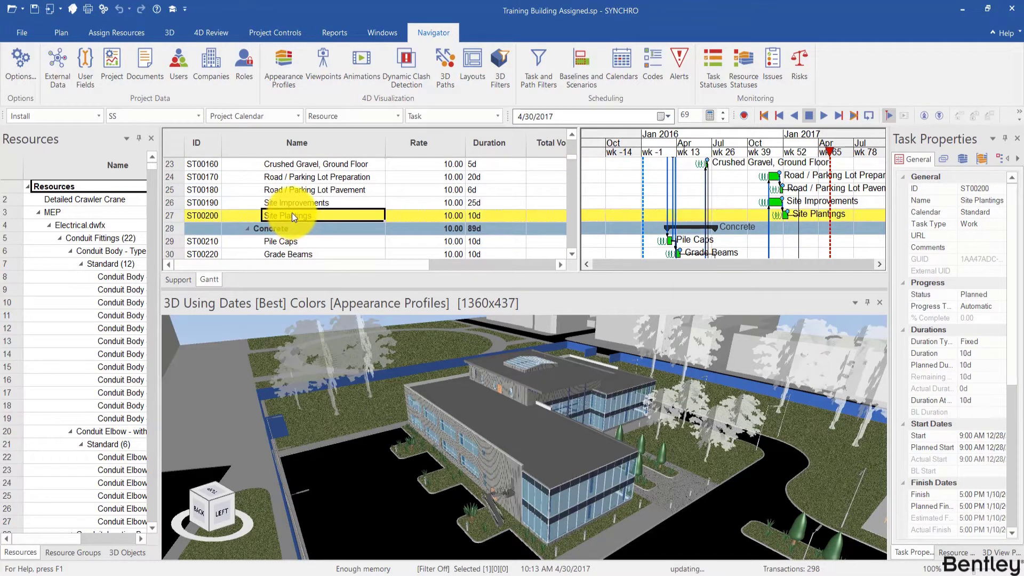
Step: Search the schedule for 'pour' and dismiss the not-found message
key("ctrl+f")
type("deck")
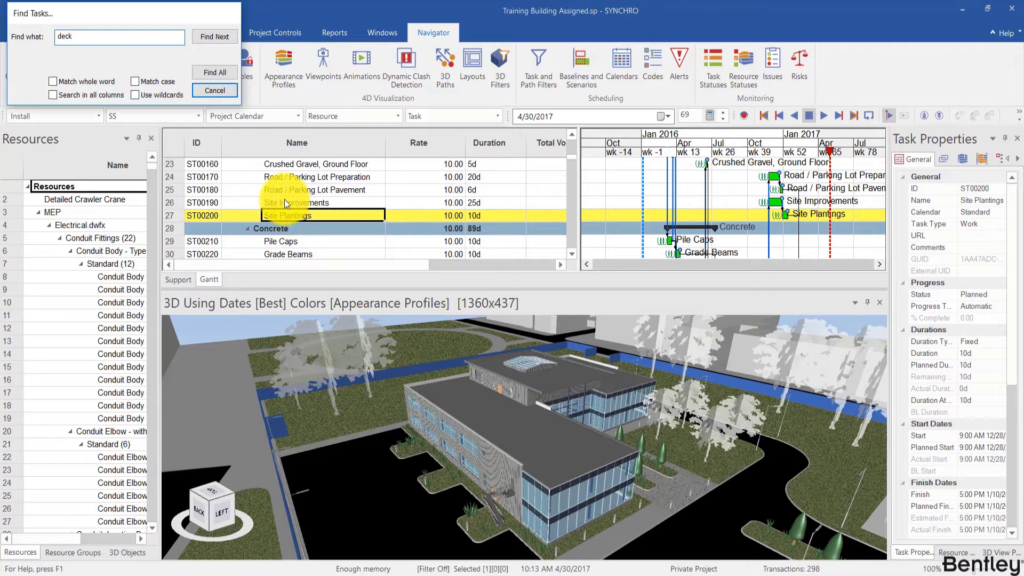
left_click_drag(107, 15, 120, 183)
type("pour")
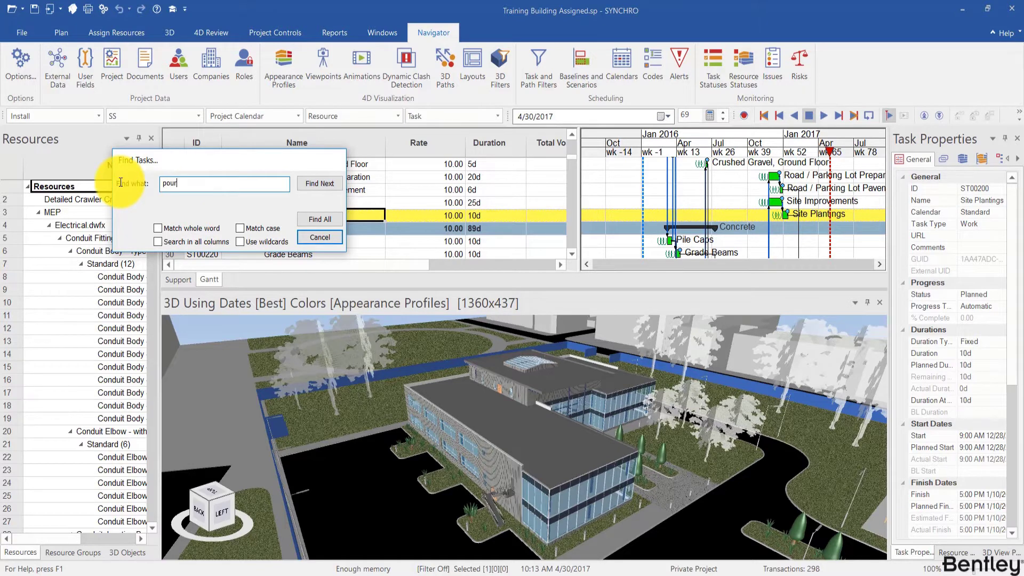
key("Return")
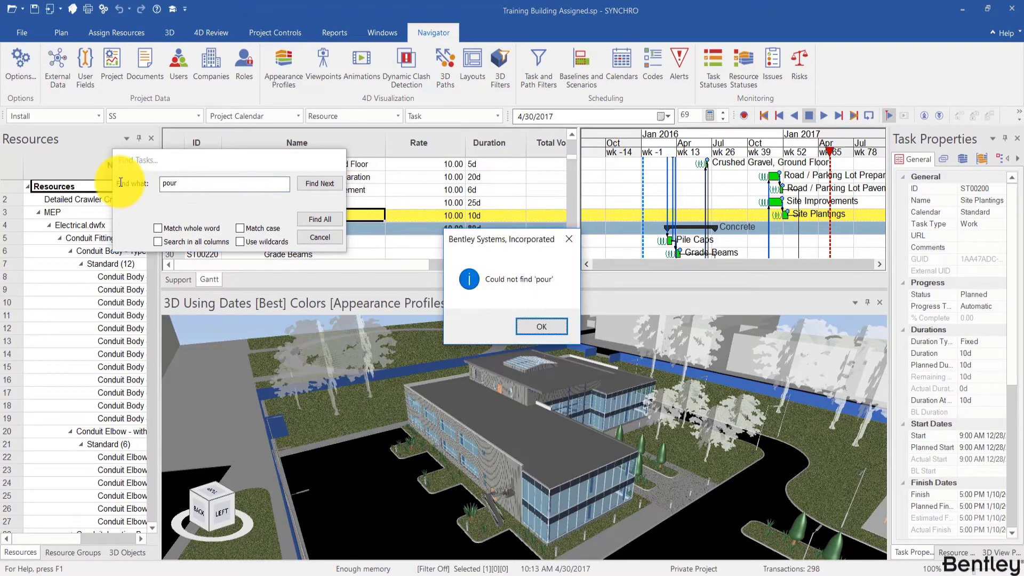
left_click(541, 326)
Step: Search for 'deck' and step through each matching slab task with Find Next
double_click(172, 183)
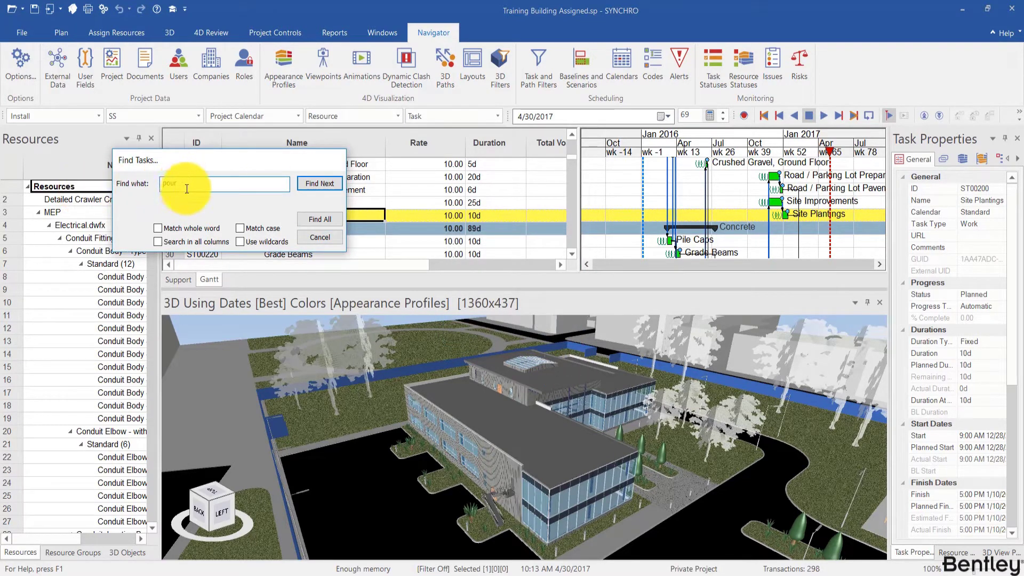
type("deck")
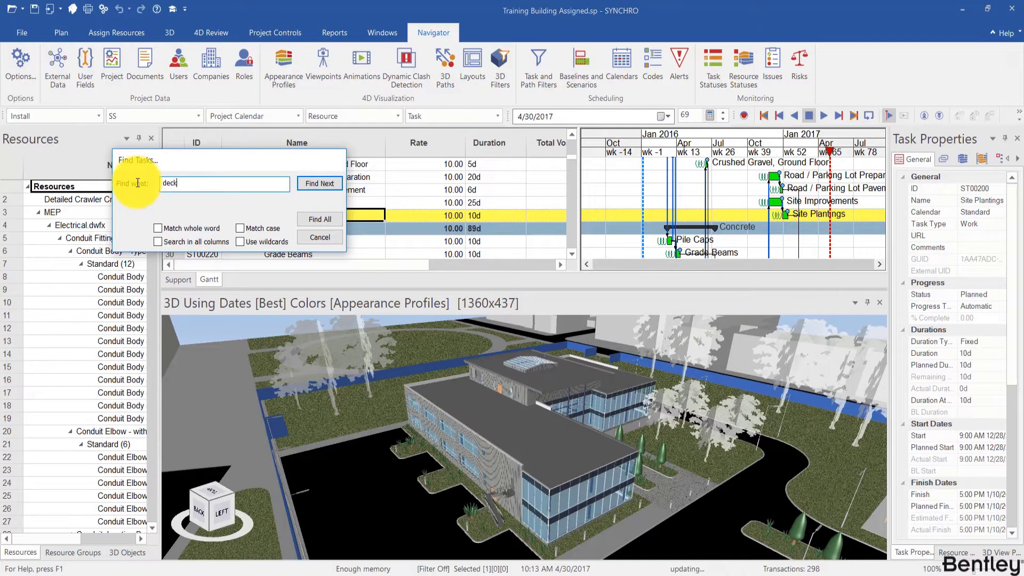
key("Return")
left_click_drag(286, 163, 122, 174)
left_click(164, 200)
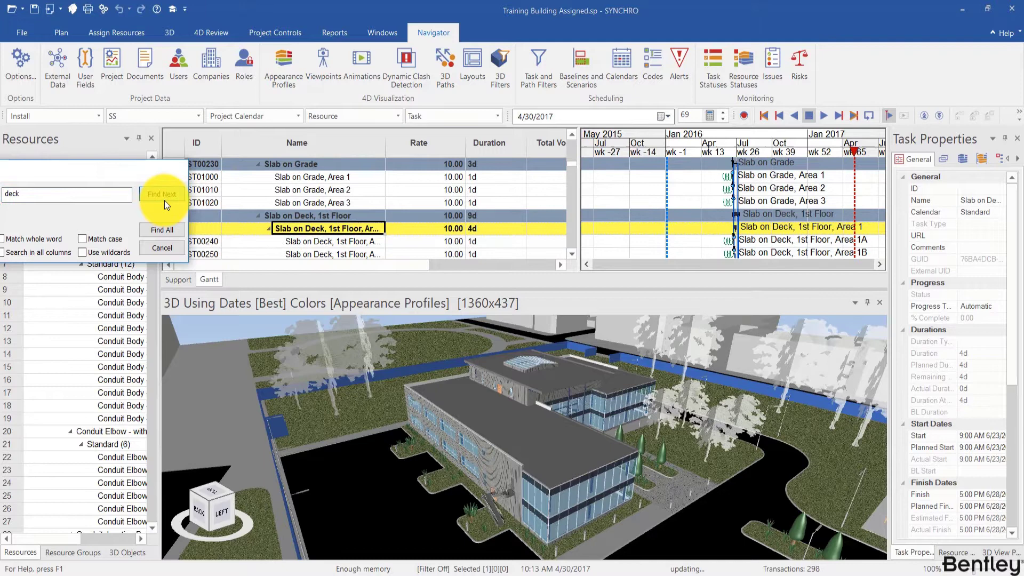
left_click(165, 200)
left_click(164, 200)
left_click(164, 200)
left_click(164, 200)
left_click(164, 200)
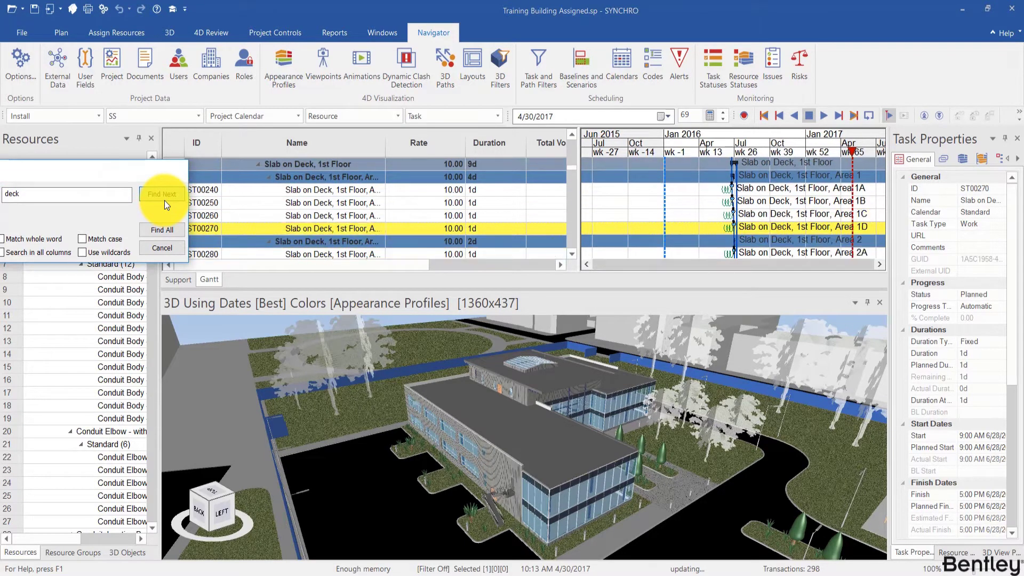
left_click(164, 200)
key("Return")
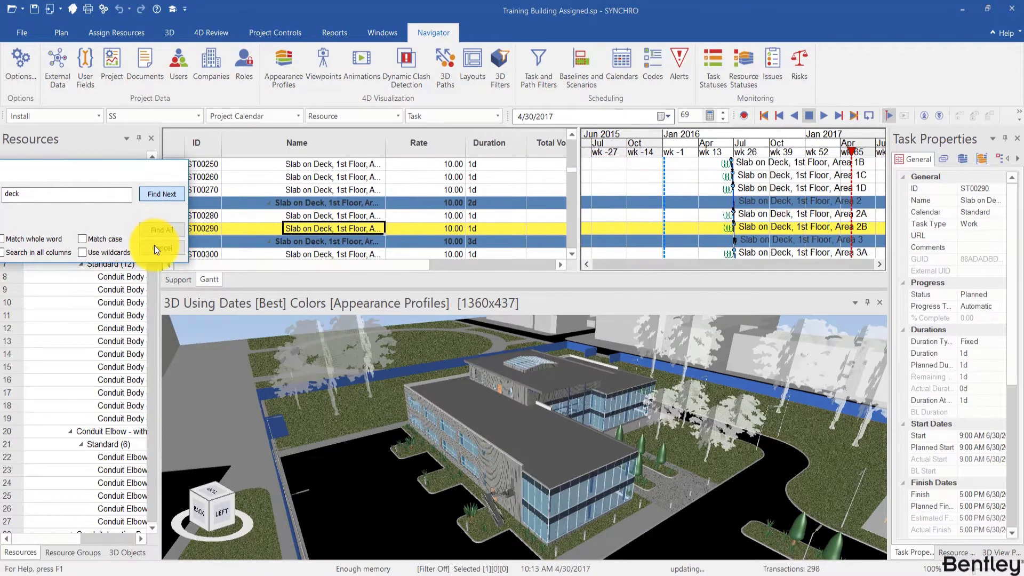
key("Return")
key("Return")
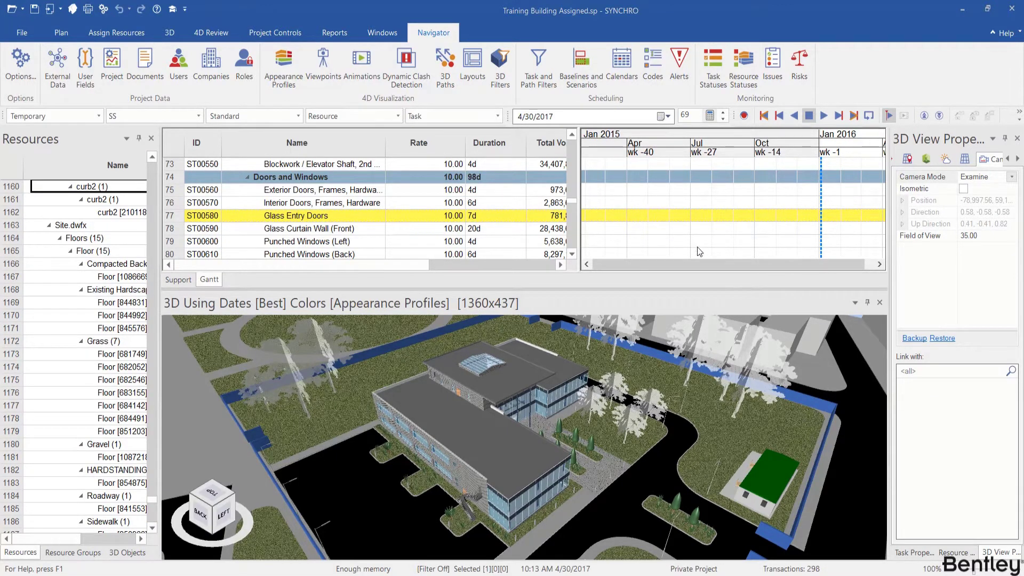
Step: Jump the Gantt to the Glass Entry Doors (ST00580) bar and show its 7d task properties
double_click(722, 218)
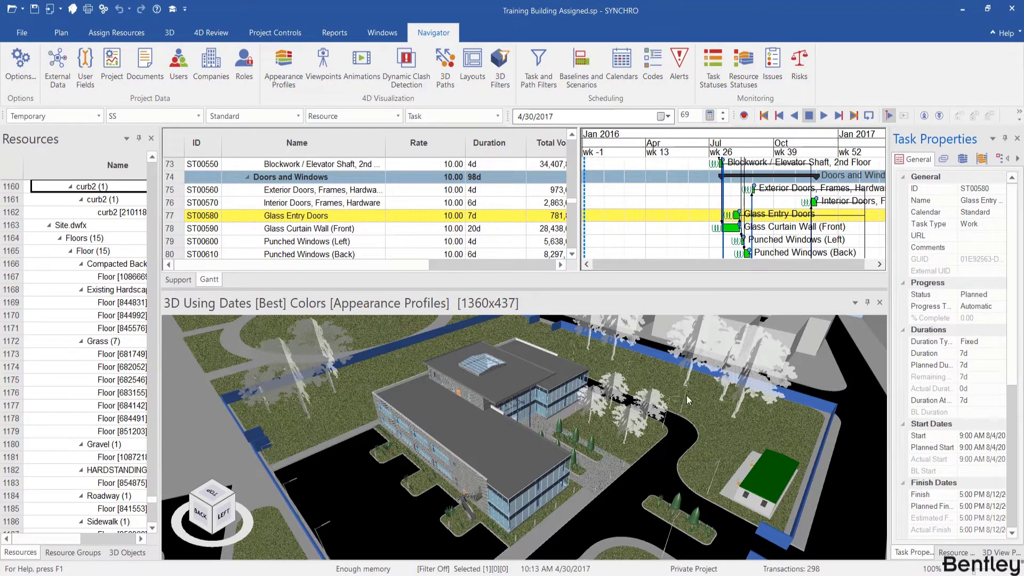
left_click(647, 220)
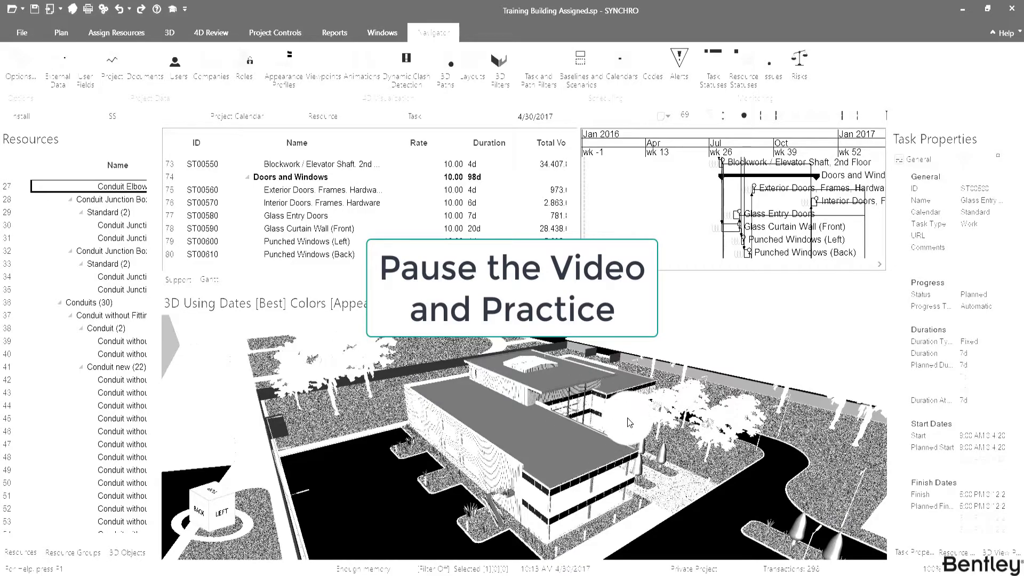
left_click_drag(614, 385, 464, 386)
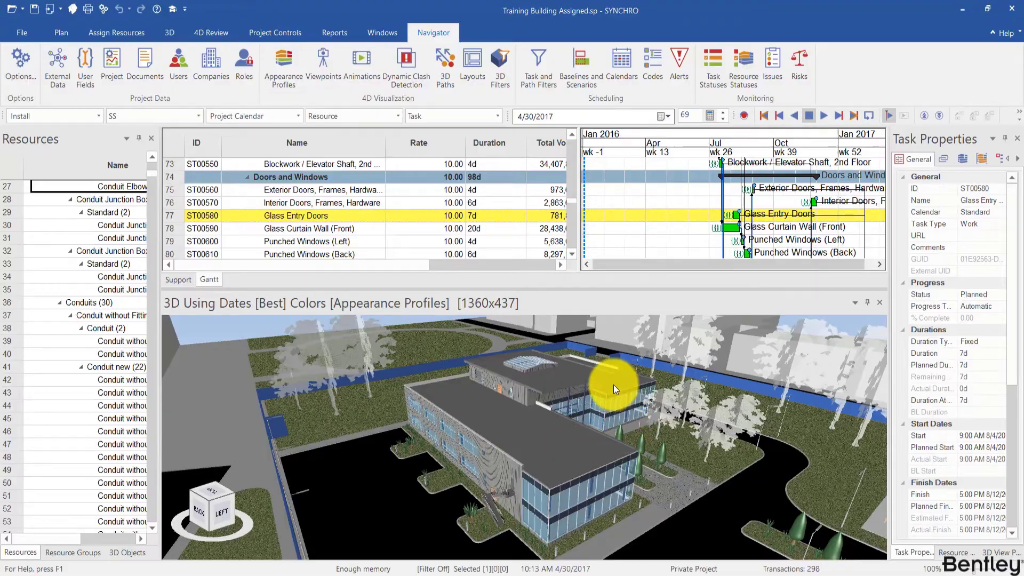
Step: Zoom toward the building, swing round to the grey blocks, then move near the grass and wall
left_click_drag(614, 443, 664, 379)
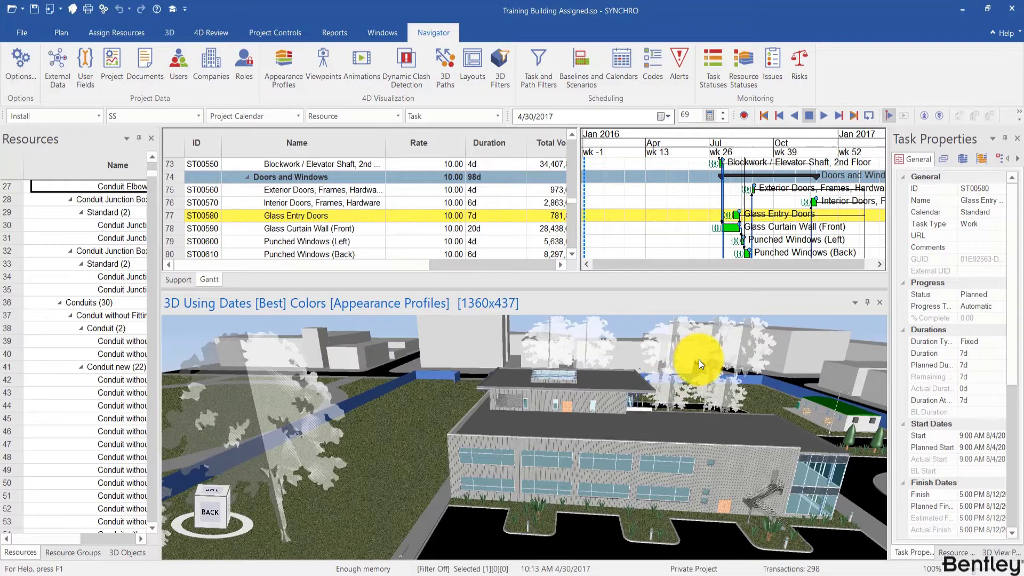
left_click_drag(330, 348, 529, 431)
left_click_drag(454, 426, 353, 439)
mouse_move(520, 438)
left_mouse_down()
mouse_move(530, 418)
mouse_move(690, 412)
mouse_move(460, 393)
mouse_move(554, 443)
mouse_move(491, 446)
mouse_move(639, 437)
mouse_move(525, 390)
mouse_move(506, 439)
left_mouse_up()
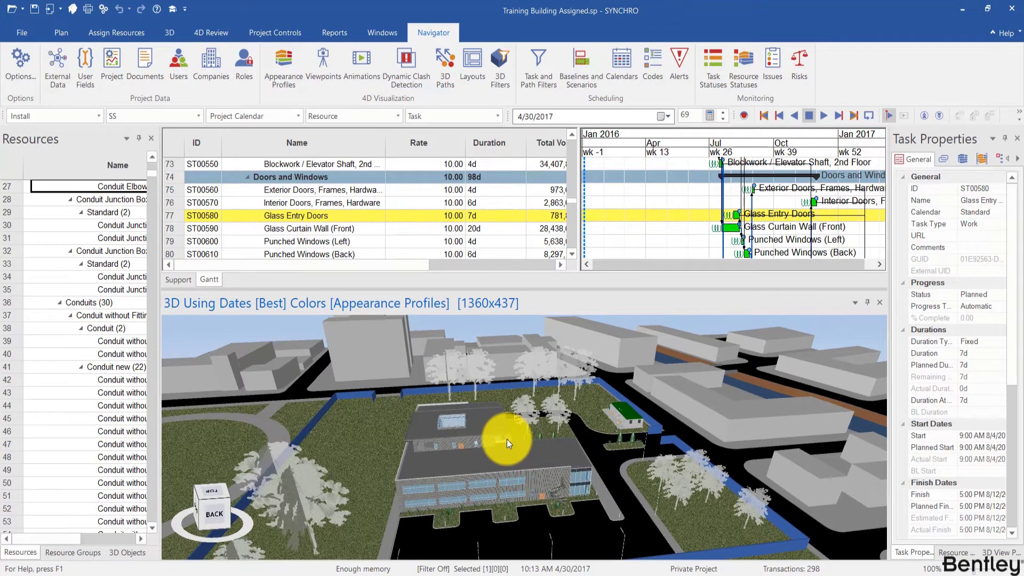
Step: Show 3D View Properties, hide the axis indicator, and cycle view cube views to an isometric corner
left_click(1001, 553)
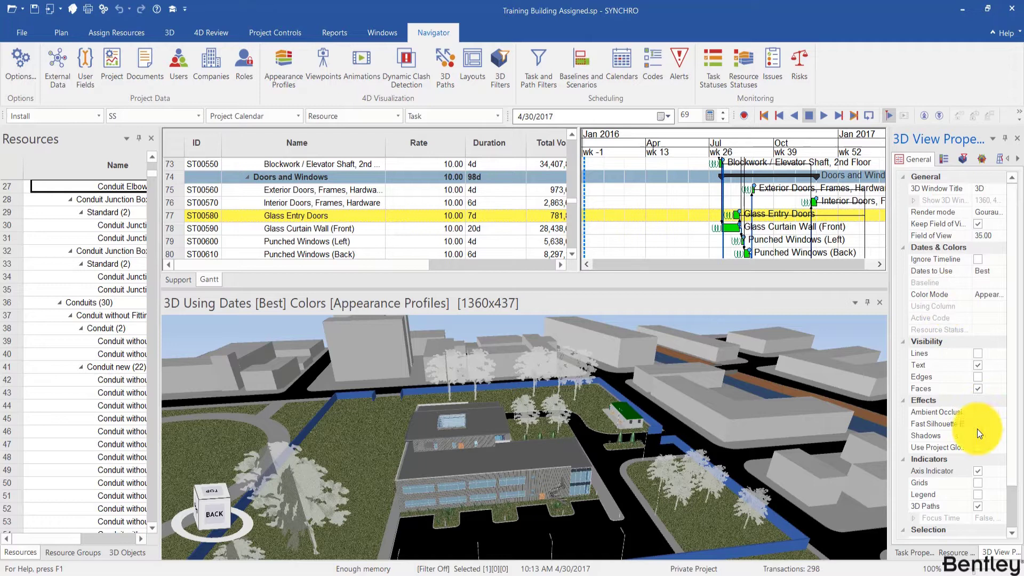
left_click(978, 473)
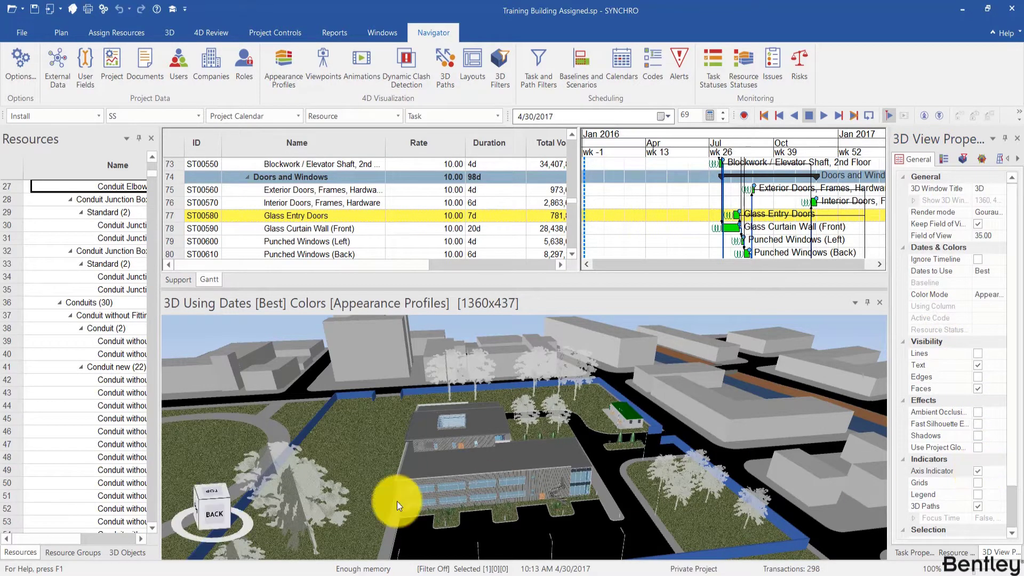
left_click(197, 501)
left_click(193, 495)
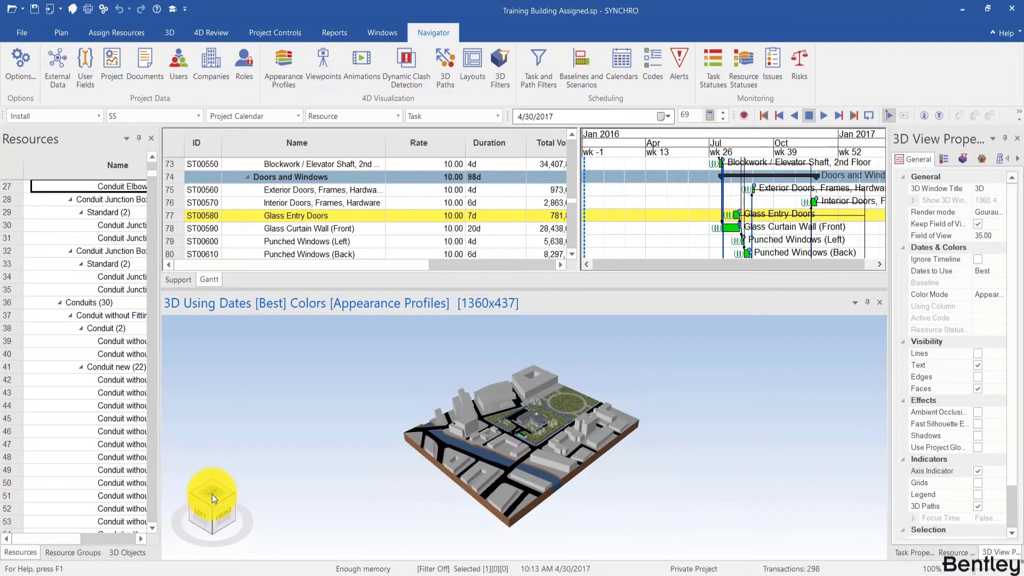
left_click(212, 494)
left_click(203, 492)
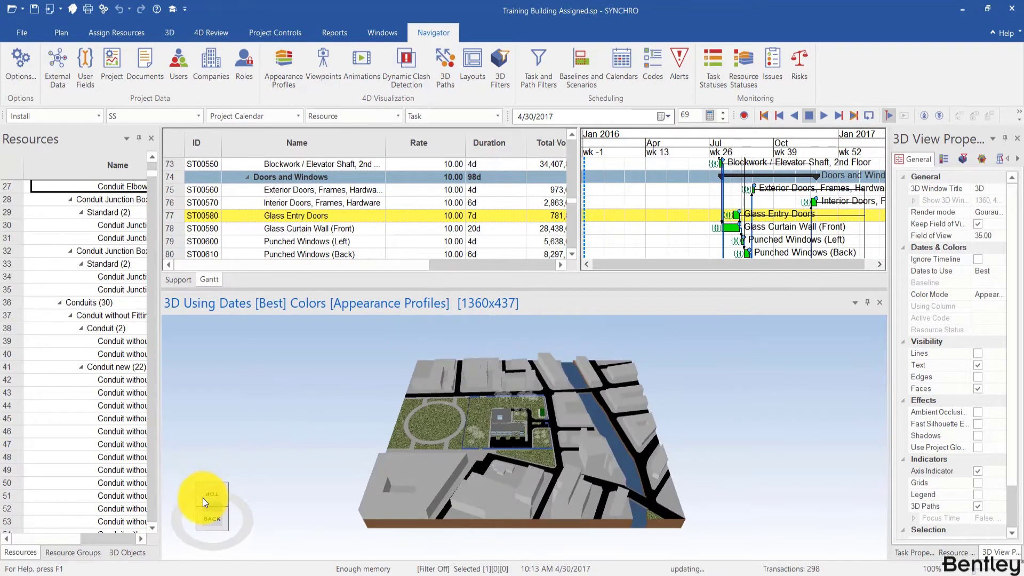
left_click(199, 504)
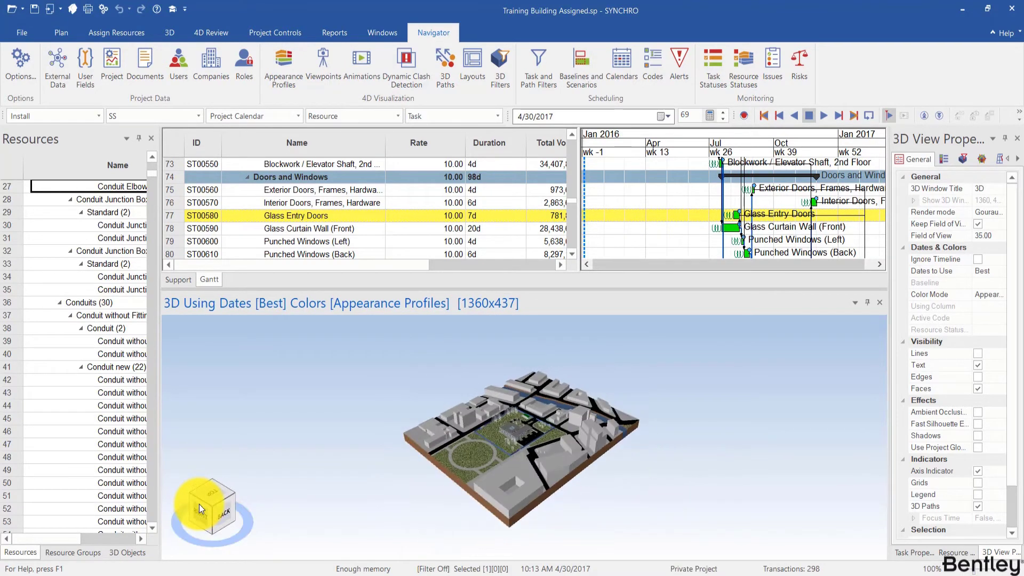
Step: Zoom in and orbit into the building interior, near the steel beams and stair
scroll(493, 426, "up", 5)
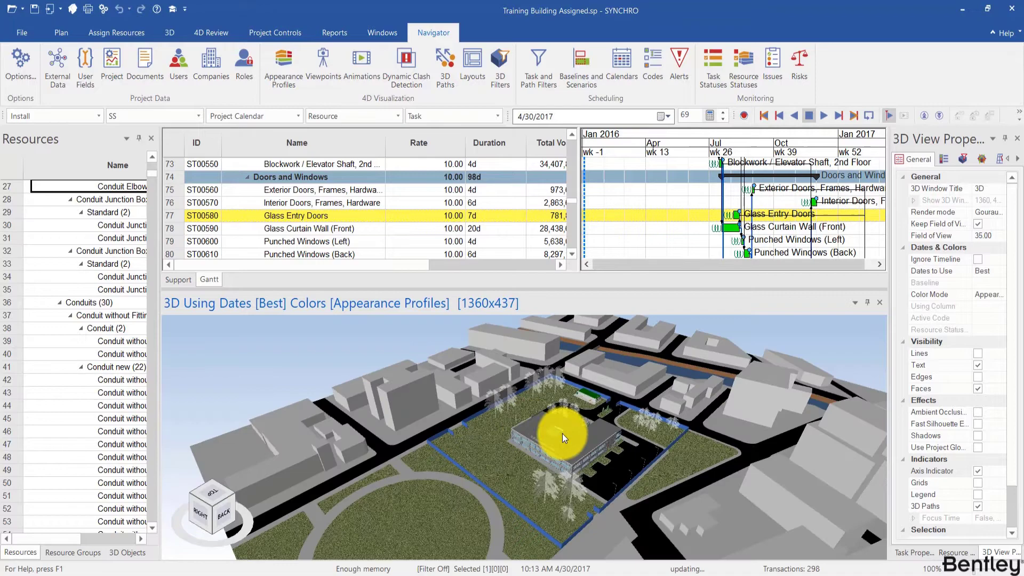
scroll(596, 431, "up", 2)
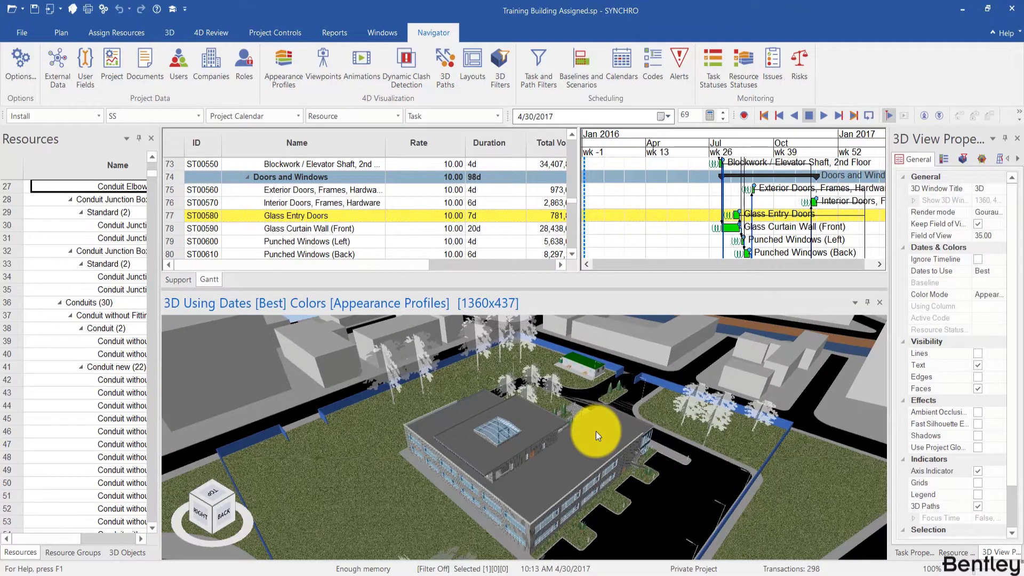
left_click_drag(596, 431, 540, 470)
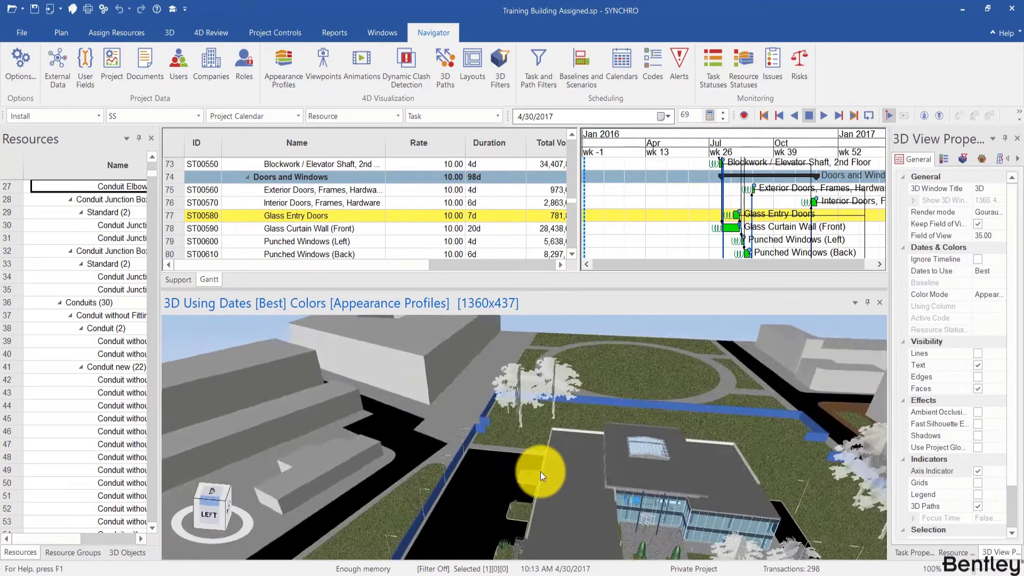
scroll(540, 471, "up", 2)
scroll(681, 509, "up", 3)
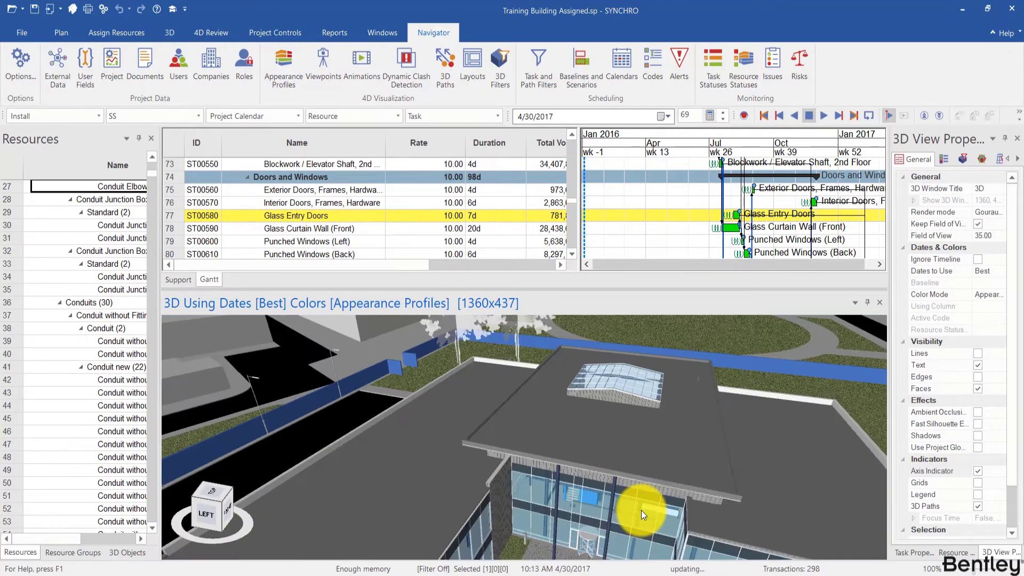
scroll(630, 512, "up", 6)
mouse_move(617, 437)
left_mouse_down()
mouse_move(631, 418)
mouse_move(607, 430)
left_mouse_up()
left_click_drag(456, 424, 513, 451)
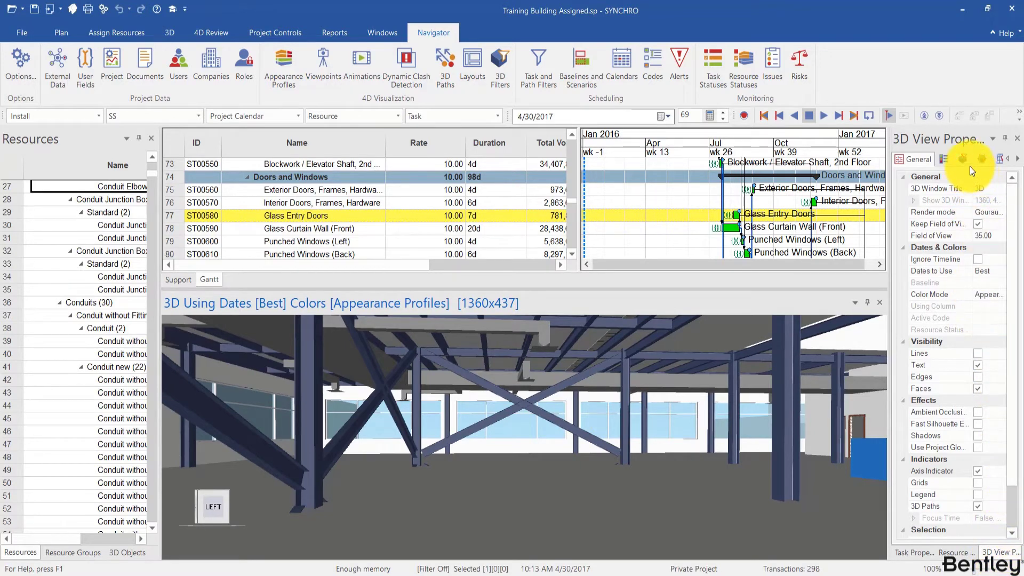
Step: Change the 3D view's Camera Mode from Examine to Walk under the Camera properties
left_click(1012, 161)
left_click(1013, 161)
left_click(1013, 163)
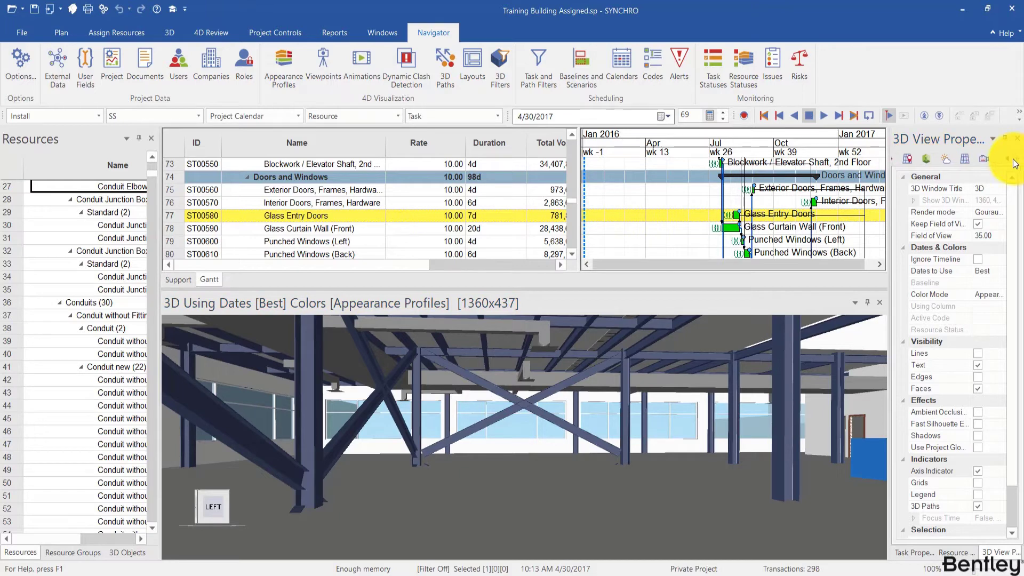
left_click(983, 158)
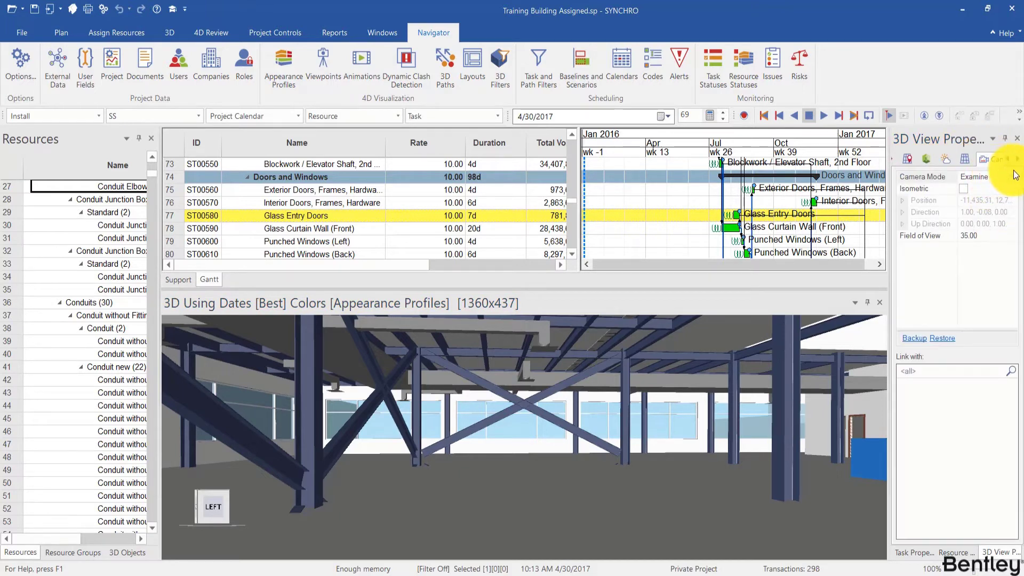
left_click(1015, 178)
left_click(1016, 180)
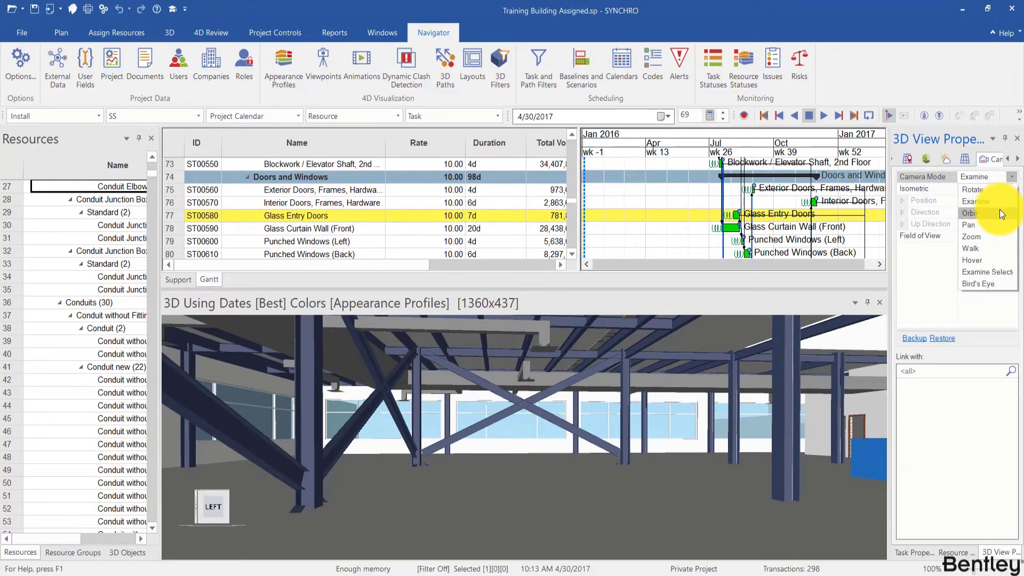
left_click(982, 248)
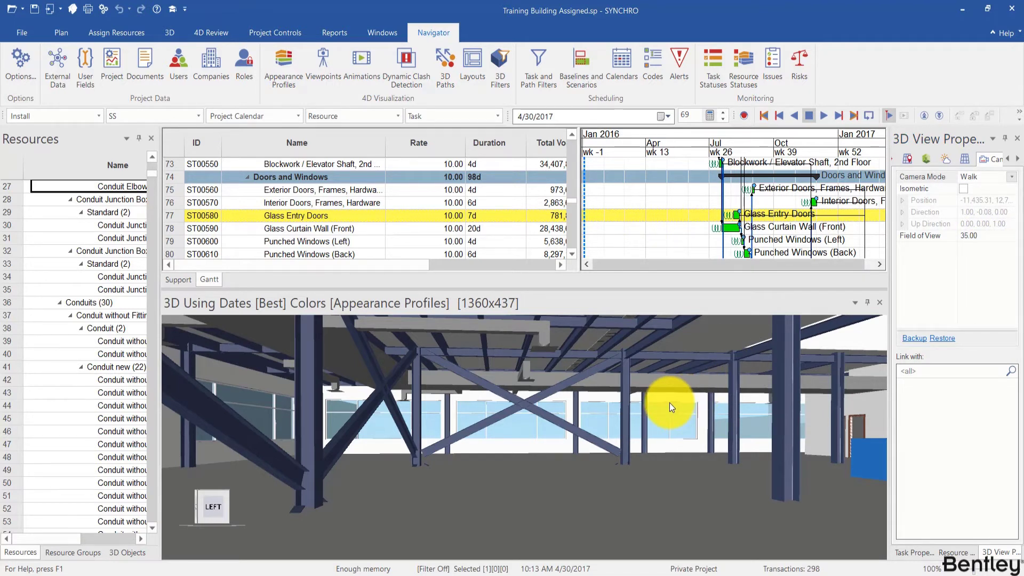
Step: Deselect the floor slab and walk forward among the cross-braced columns toward the glazed window wall
left_click(646, 478)
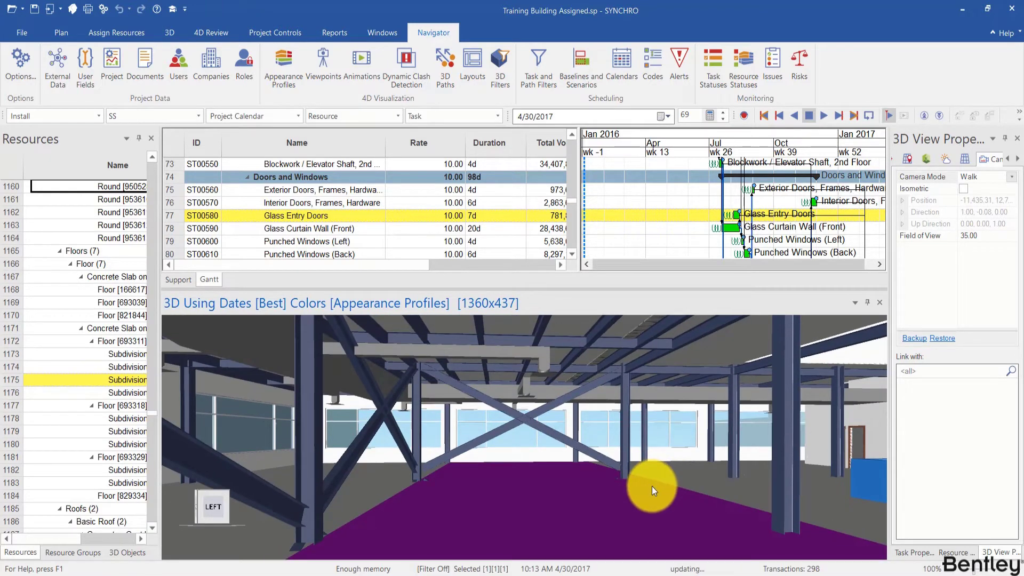
key("Escape")
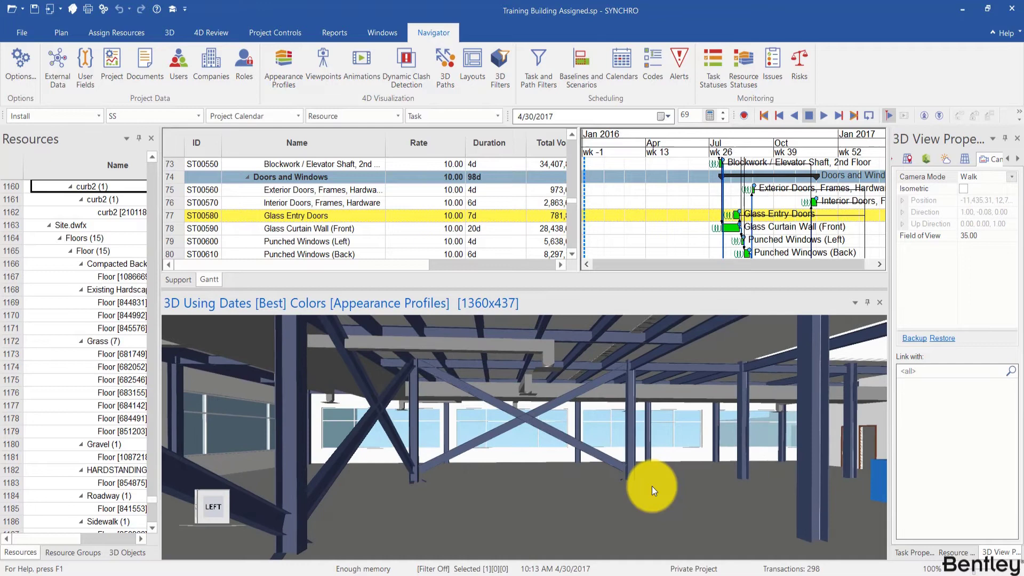
key("Up")
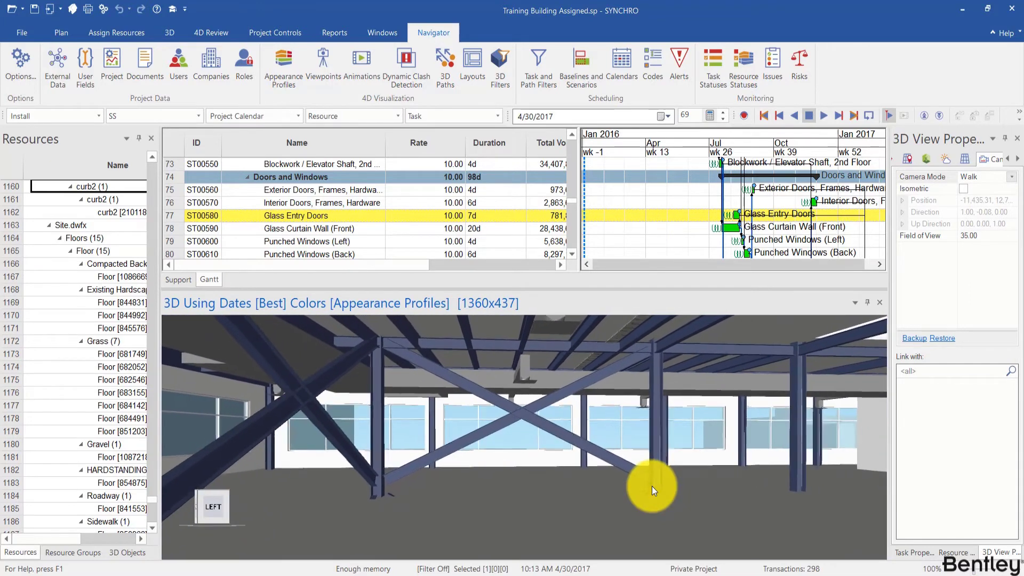
key("Up")
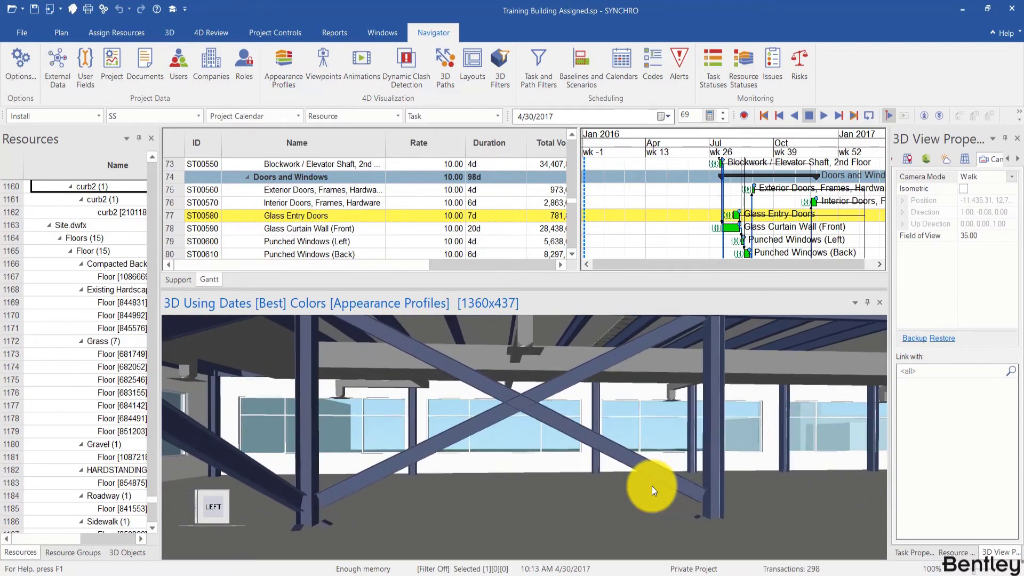
key("Up")
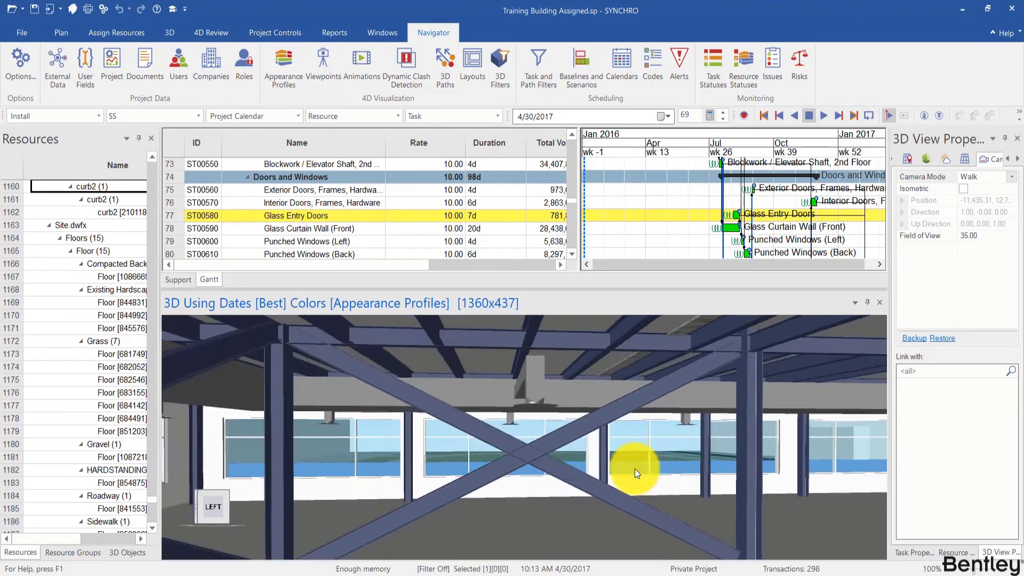
key("Up")
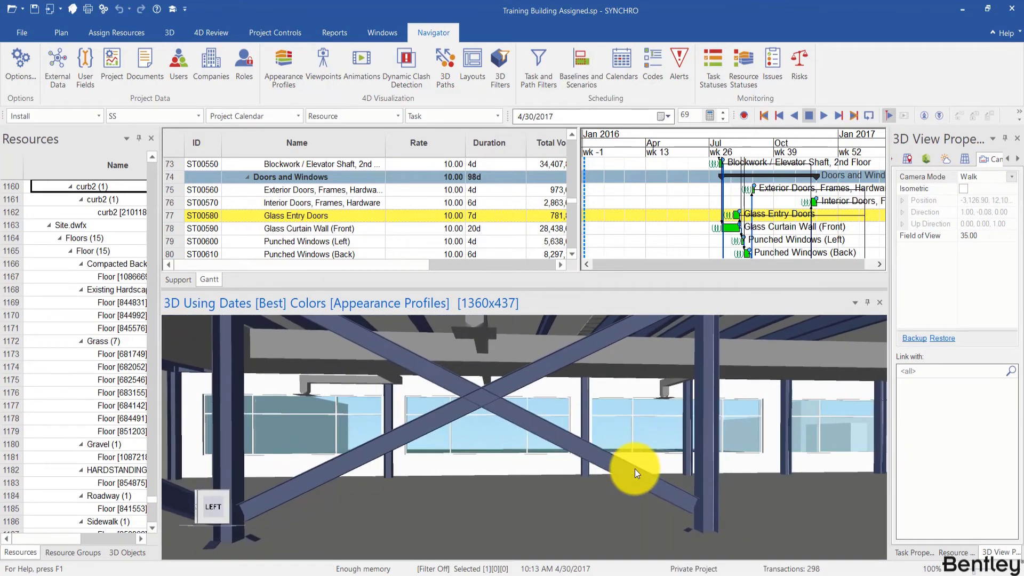
key("Up")
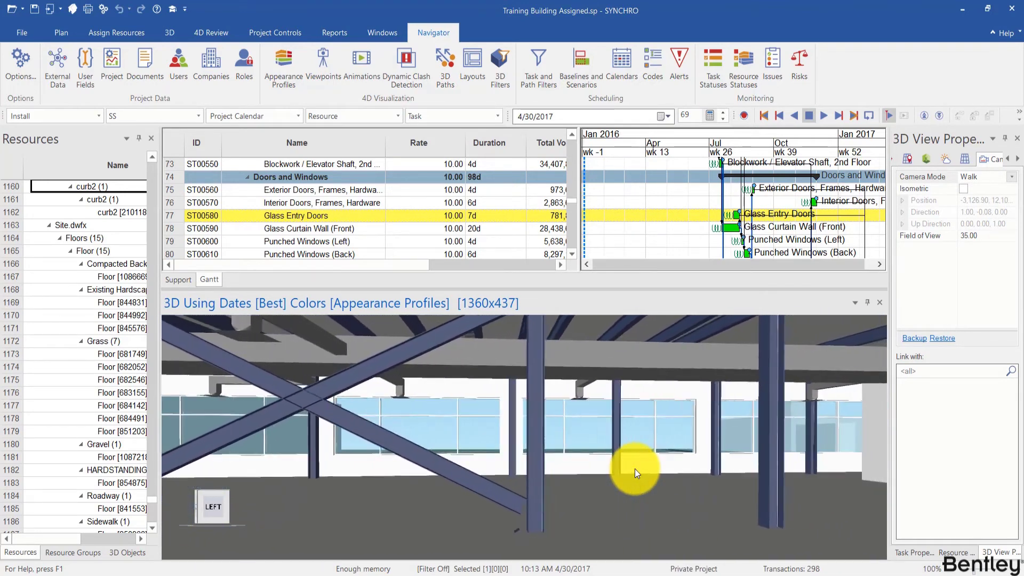
key("Up")
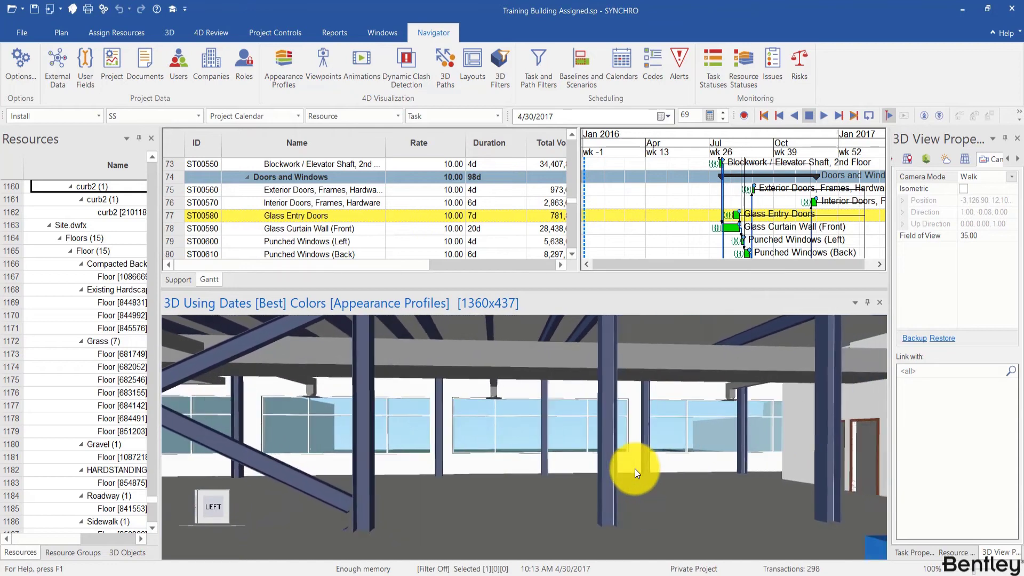
key("Up")
Step: Set Camera Mode to Examine, tilt toward the floor, and toggle Walk/Examine with the W and E keys
left_click(1011, 177)
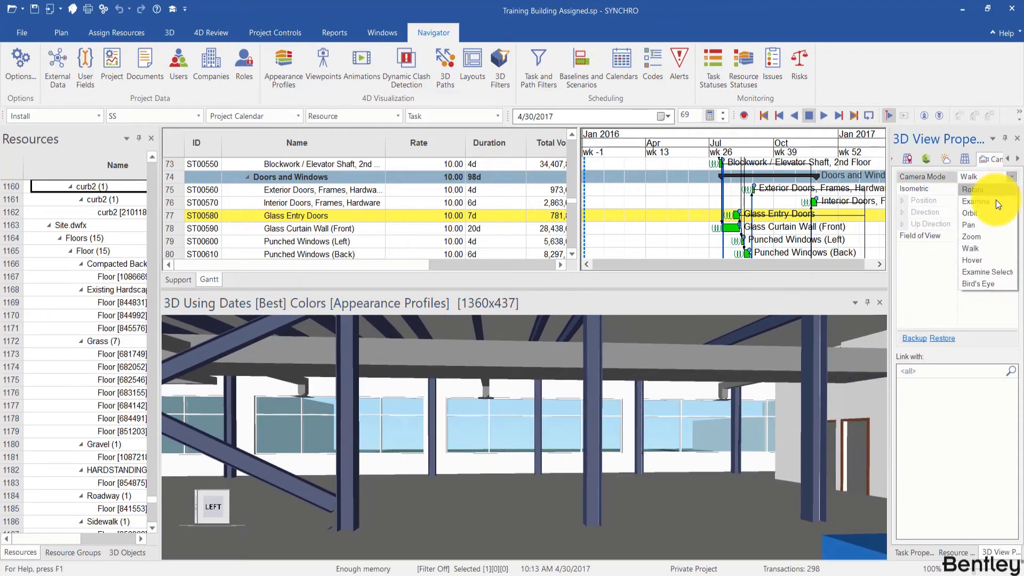
left_click(995, 202)
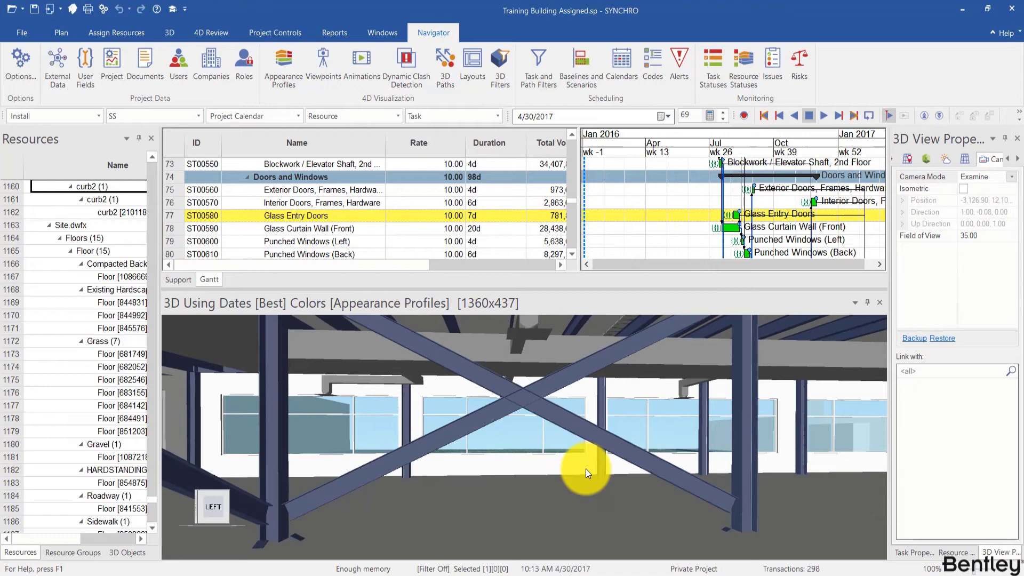
left_click_drag(599, 477, 627, 462)
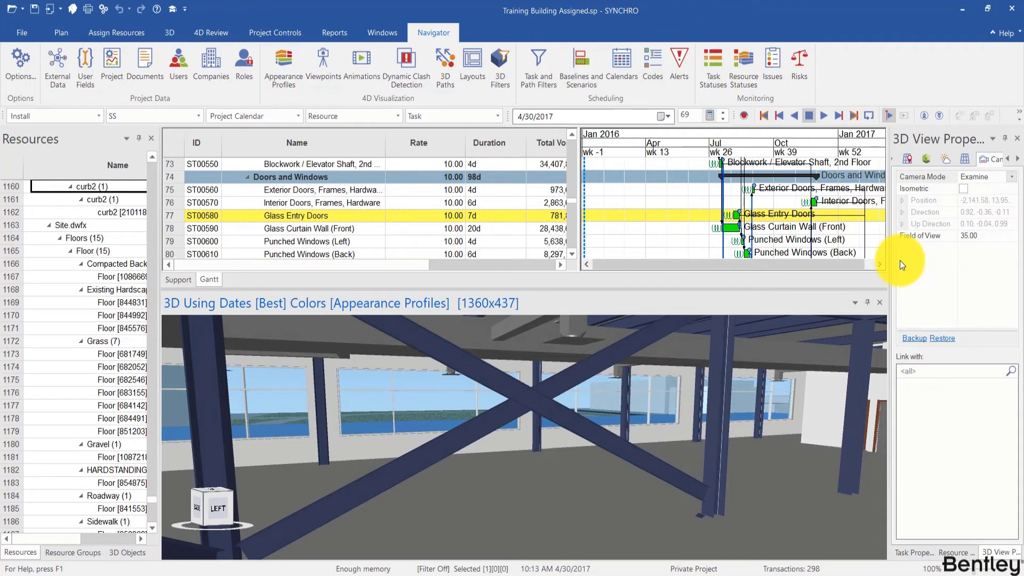
key("w")
key("e")
Step: Rotate and shift the interior viewpoint, then return to the isometric whole-site view
left_click_drag(783, 395, 758, 391)
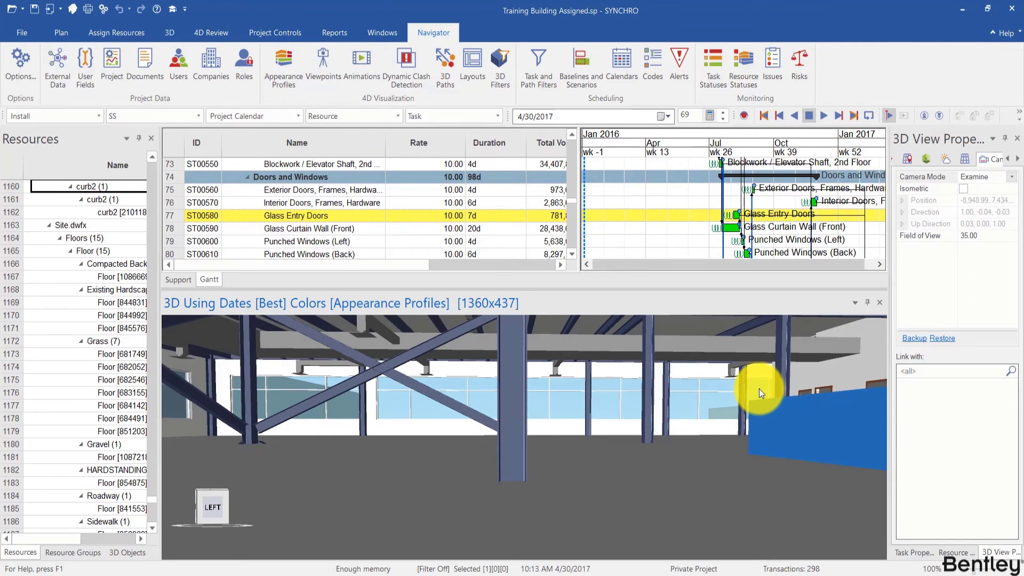
middle_click_drag(759, 388, 273, 473)
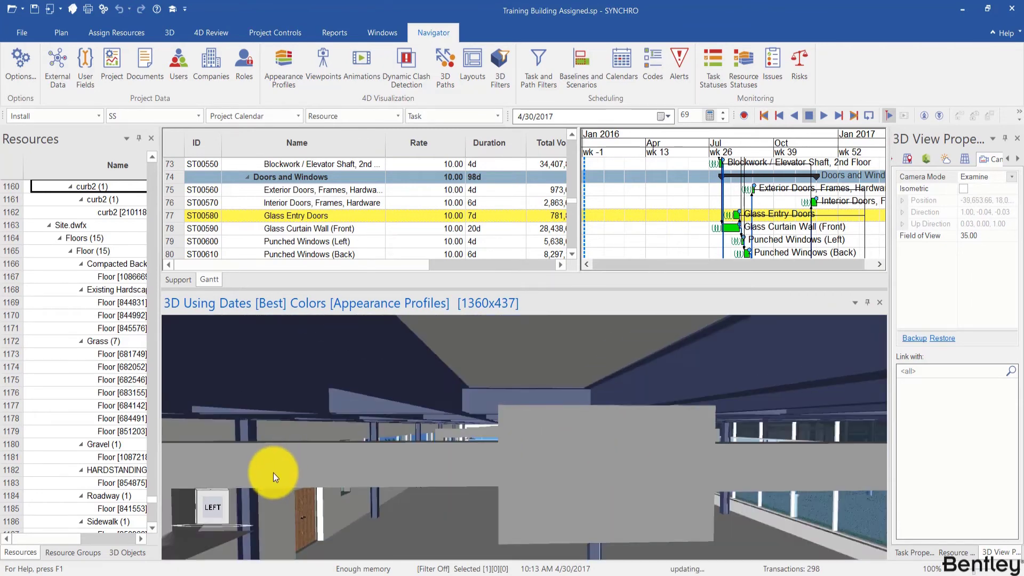
left_click(199, 494)
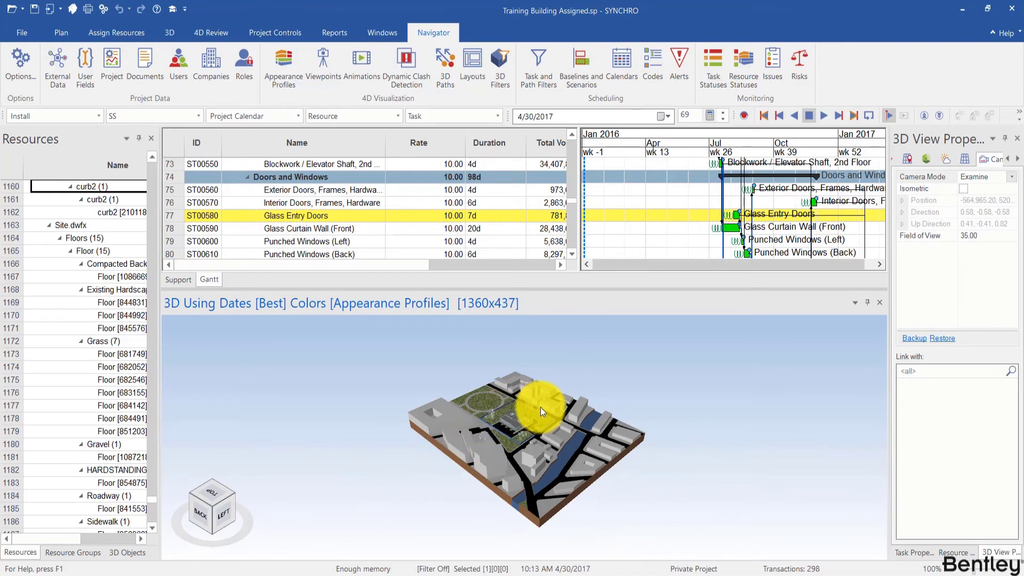
Step: Zoom in to a closer aerial view of the building among its trees and roads
scroll(516, 415, "up", 5)
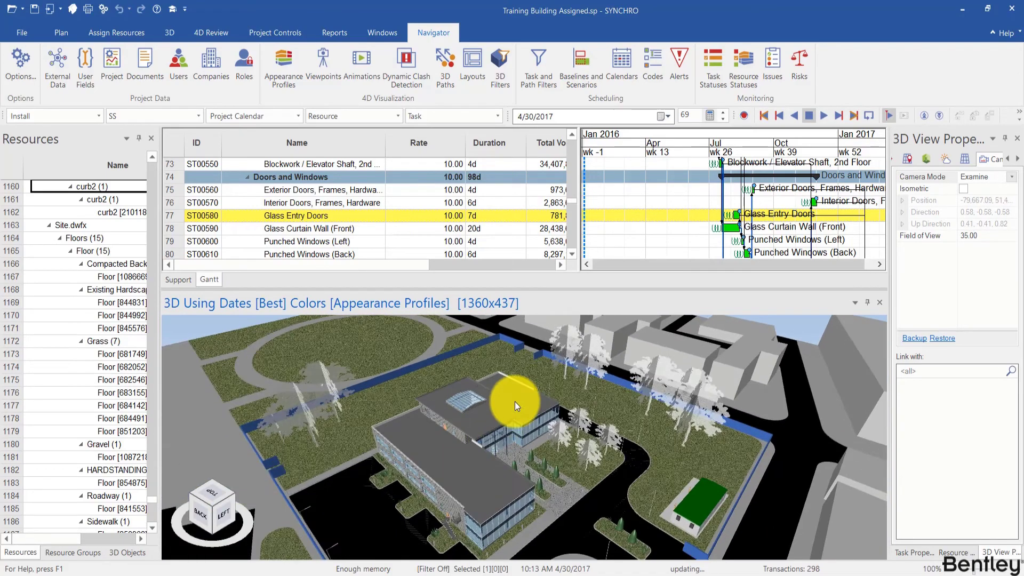